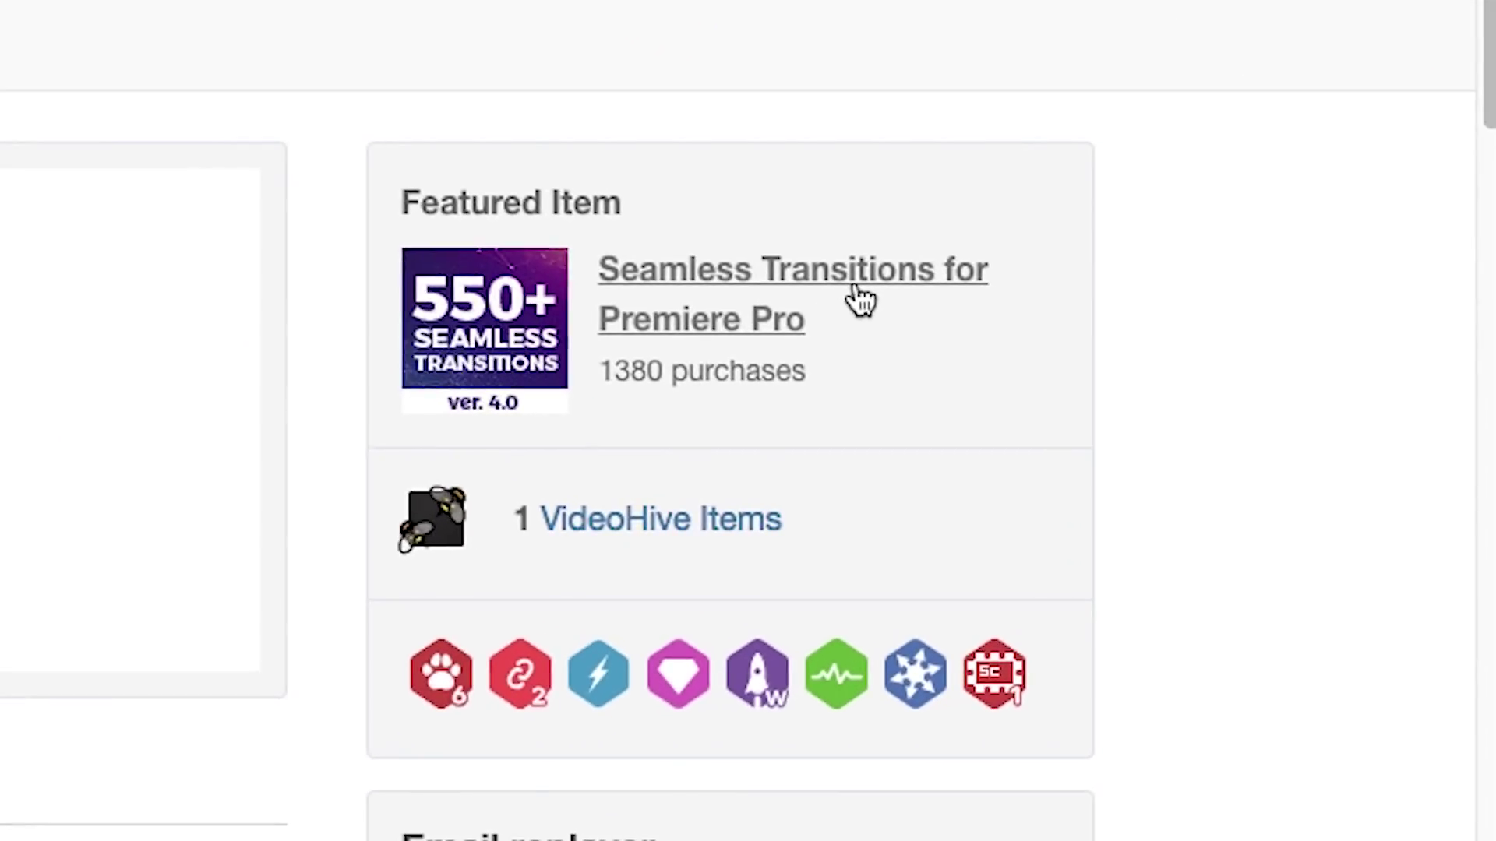
# Open the Seamless Transitions for Premiere Pro item page on VideoHive and play its preview video
pyautogui.click(1198, 409)
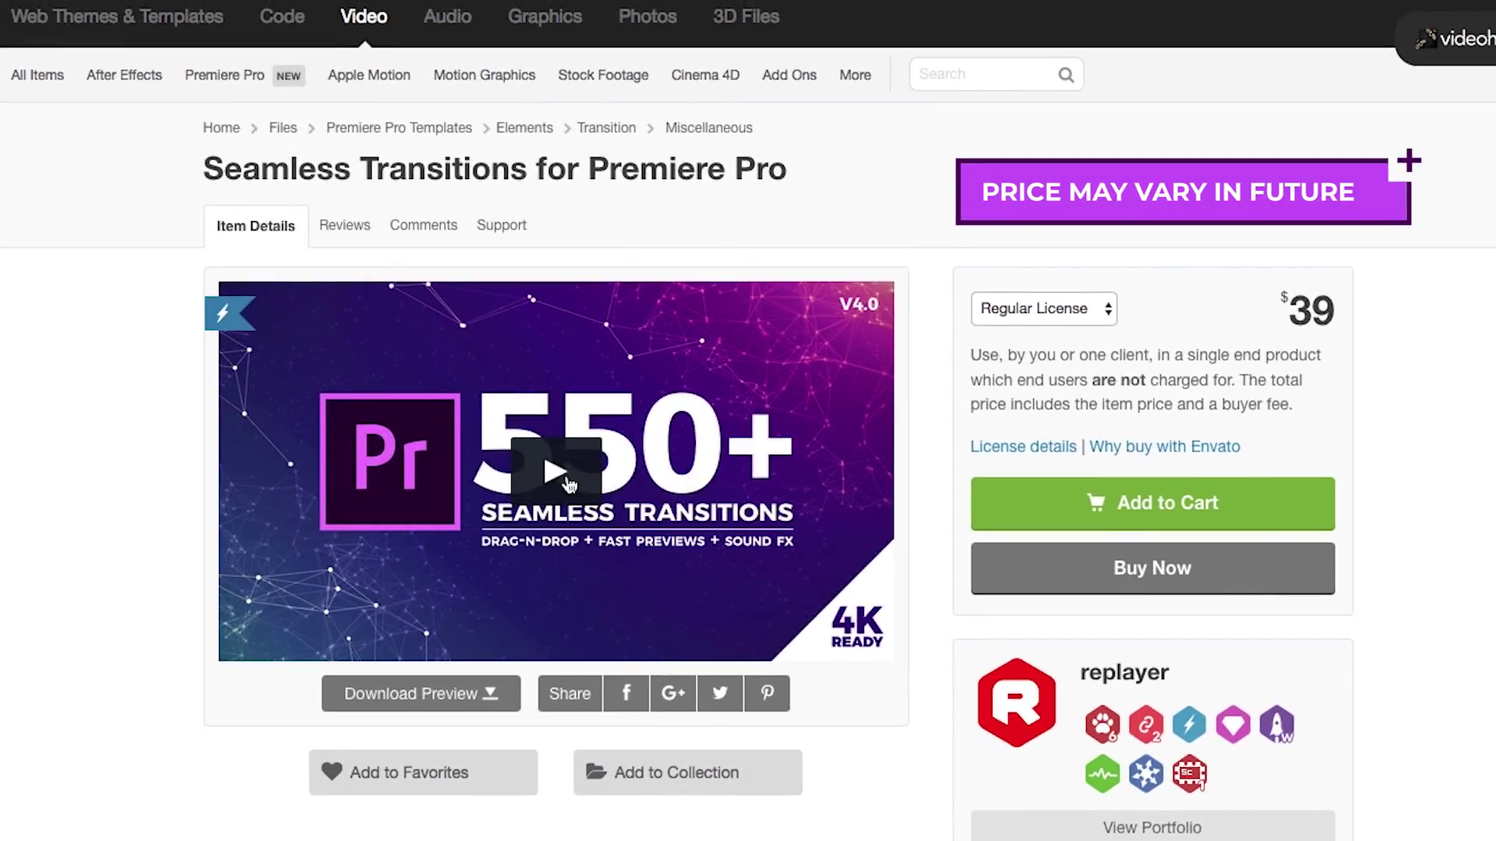
pyautogui.click(567, 481)
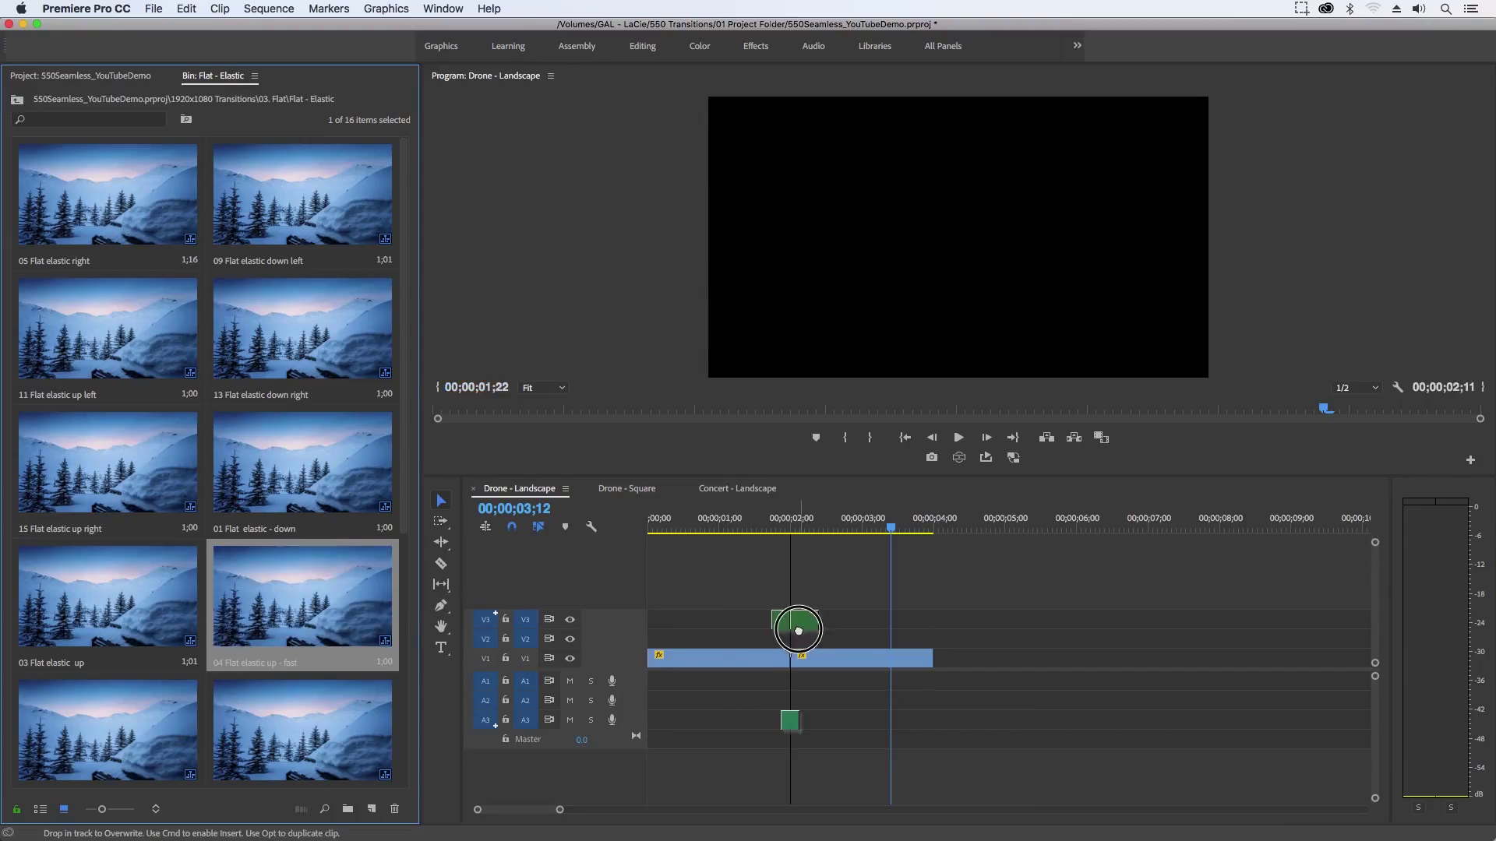
# Place the transition preset on V2 over the cut between the drone clips and play it back
pyautogui.moveTo(794, 639); pyautogui.dragTo(794, 639)
pyautogui.click(741, 520)
pyautogui.press('space')
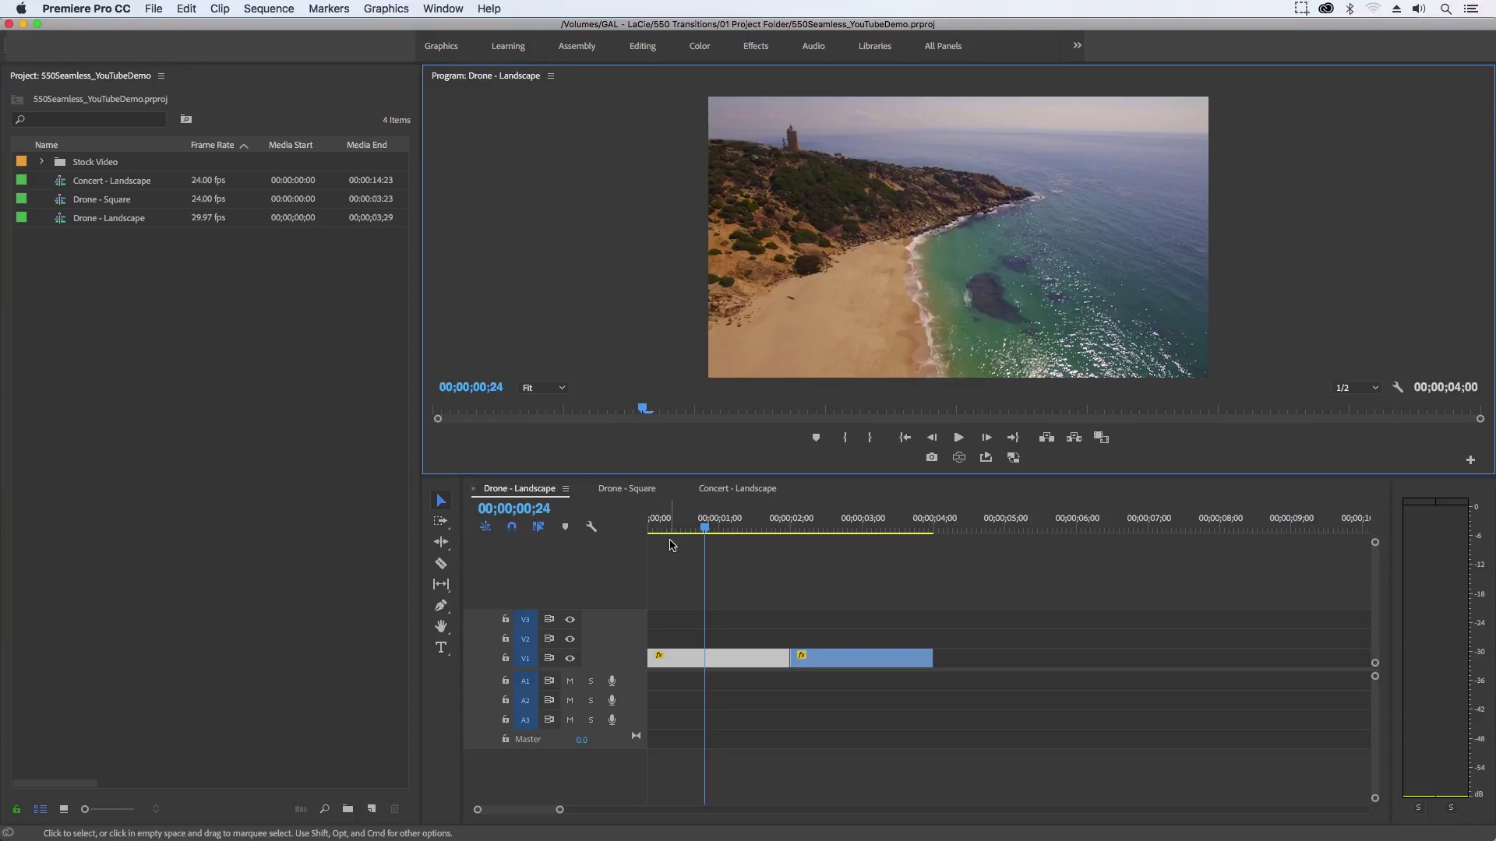
# Stop drone sequence playback and add a new project bin named '1920x1080 Transitions'
pyautogui.click(672, 546)
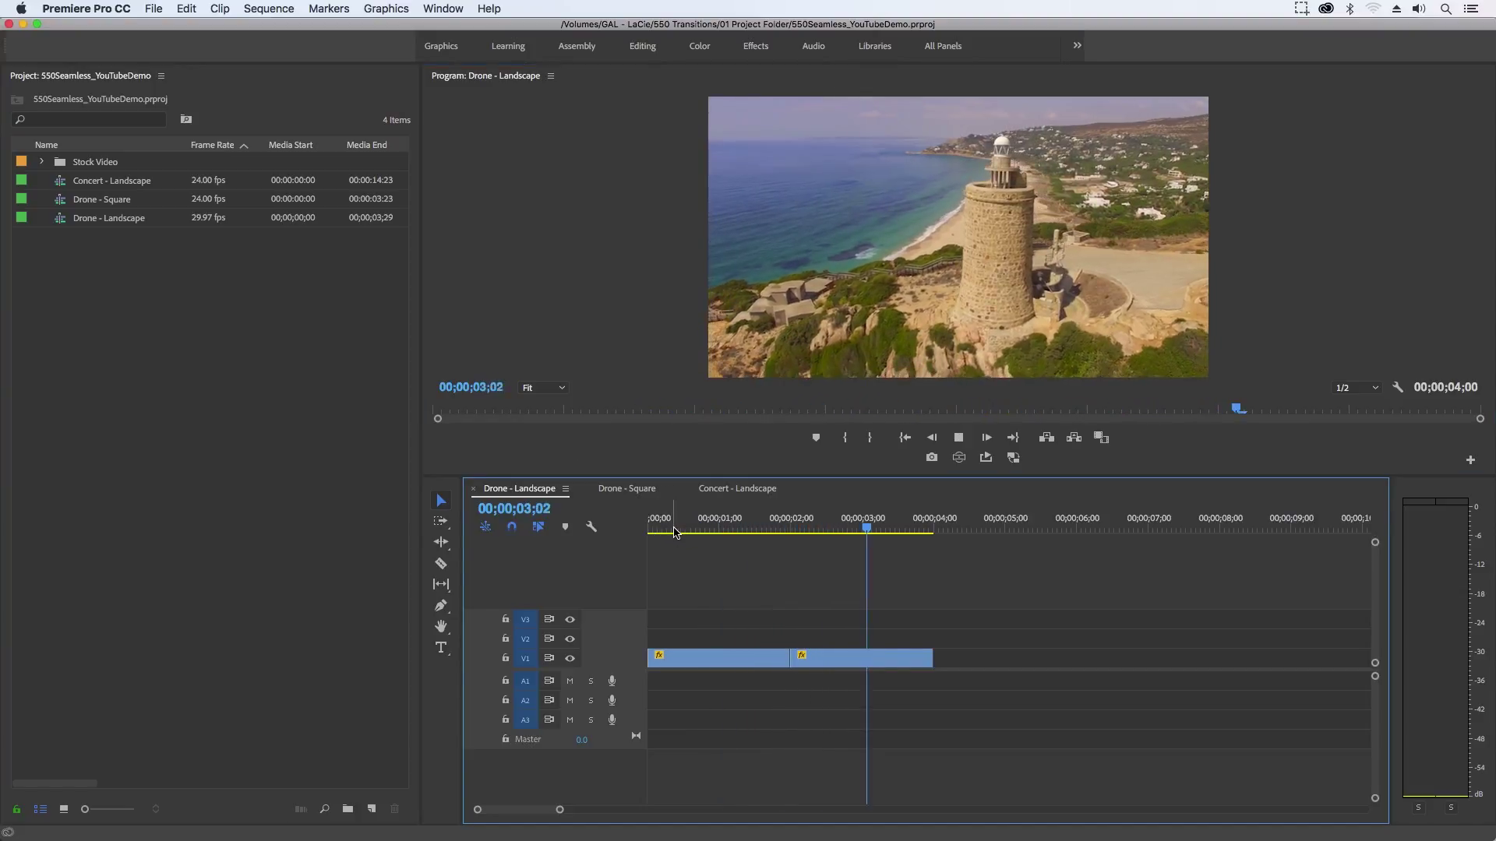
pyautogui.press('space')
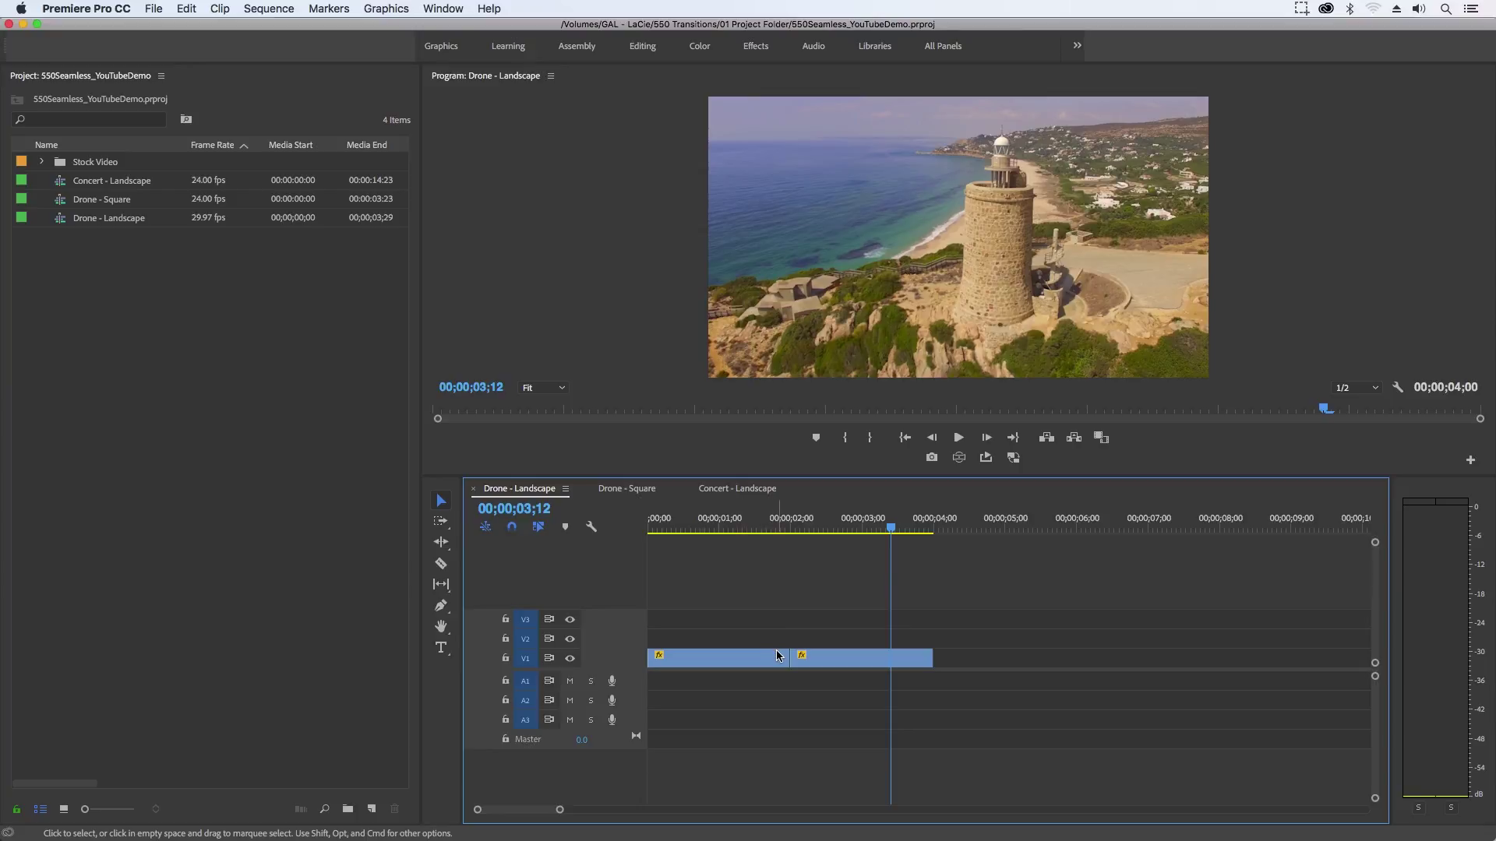
pyautogui.click(290, 551)
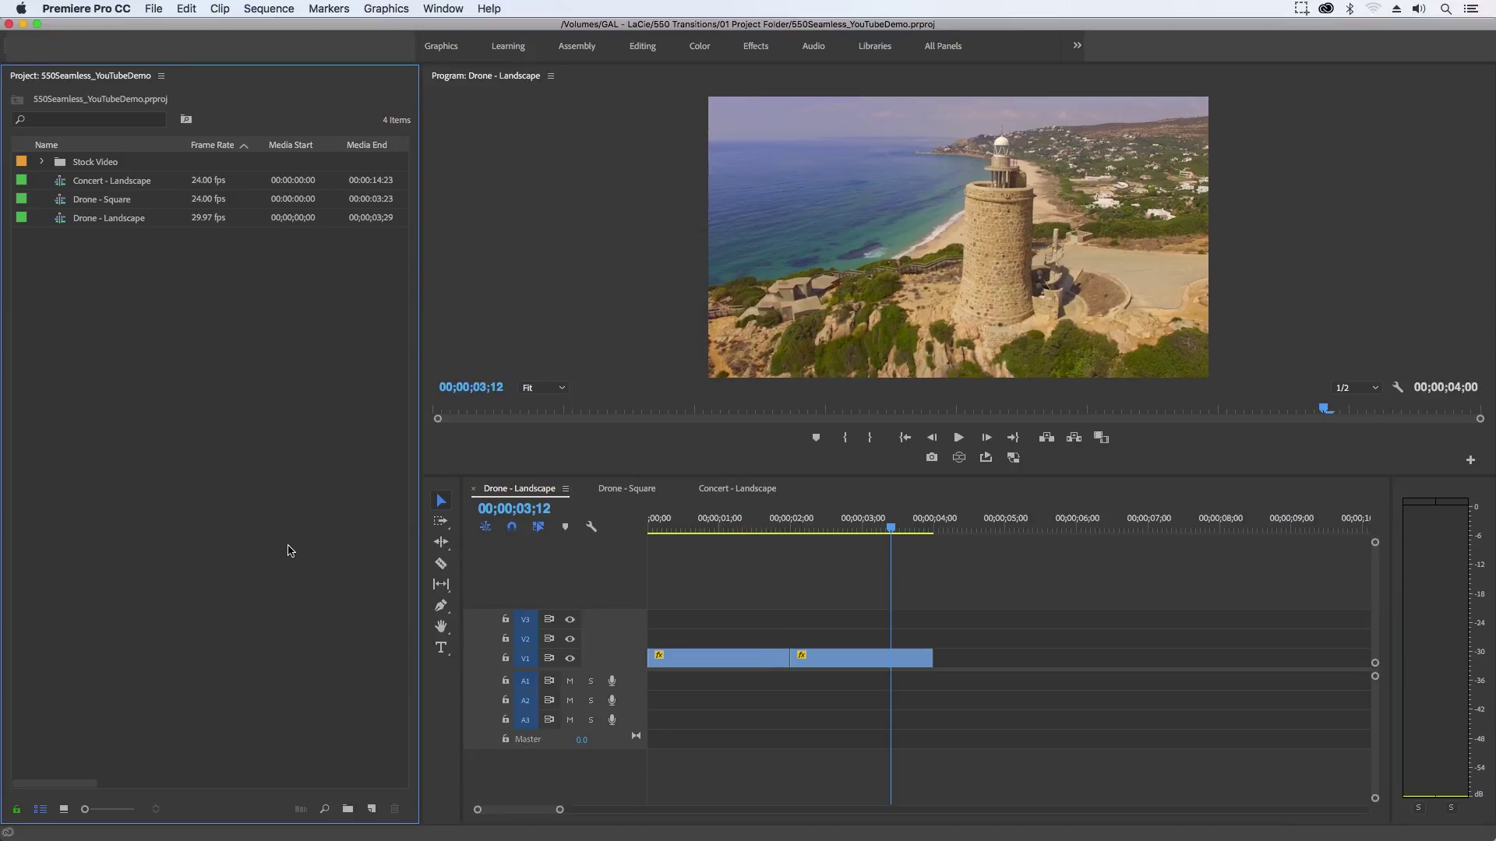
pyautogui.click(345, 811)
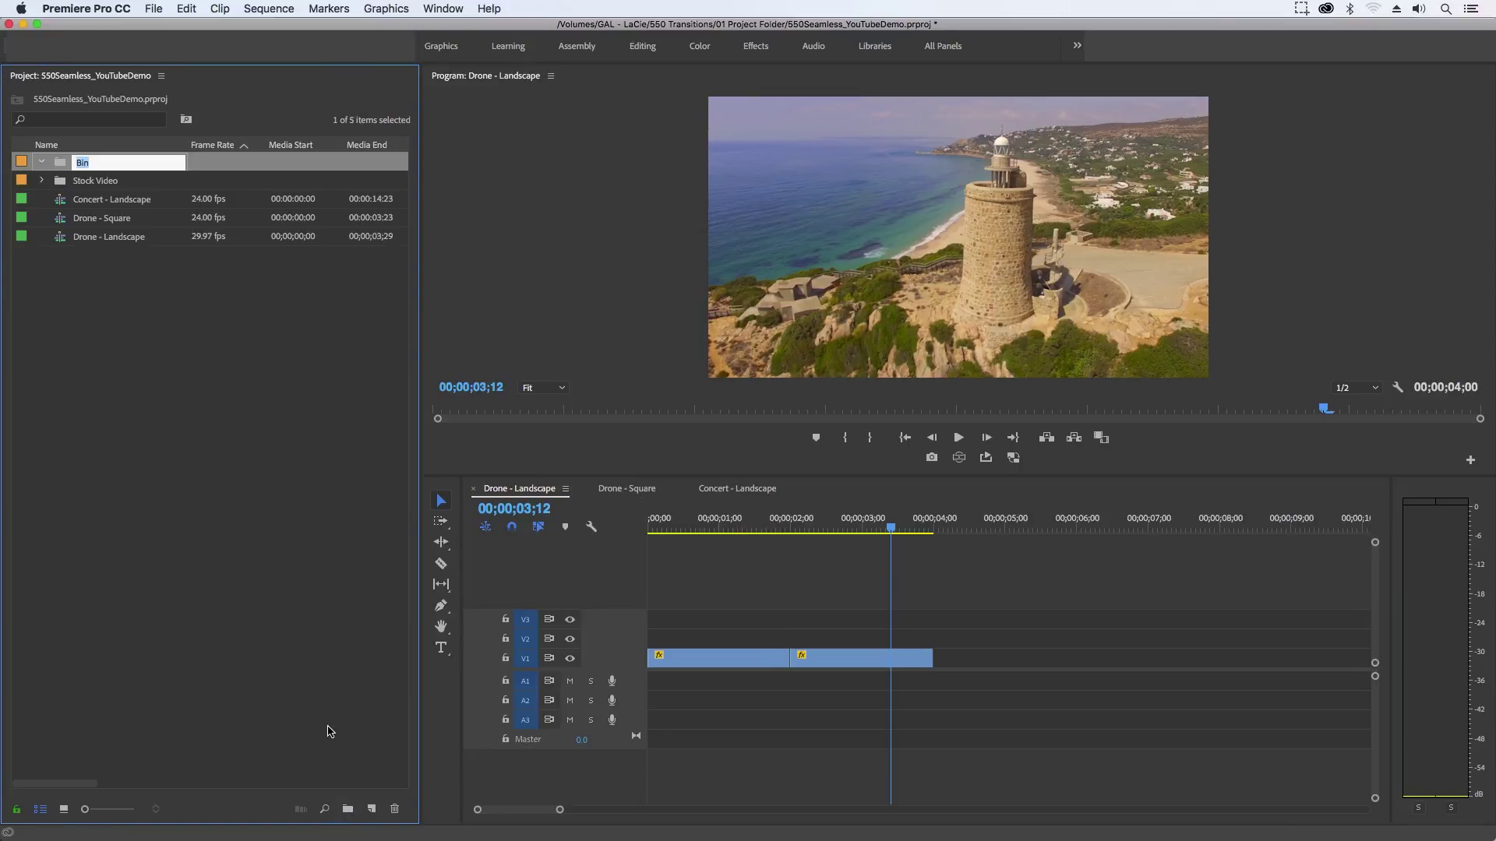
pyautogui.write('192')
pyautogui.write('0x1080 Transitions')
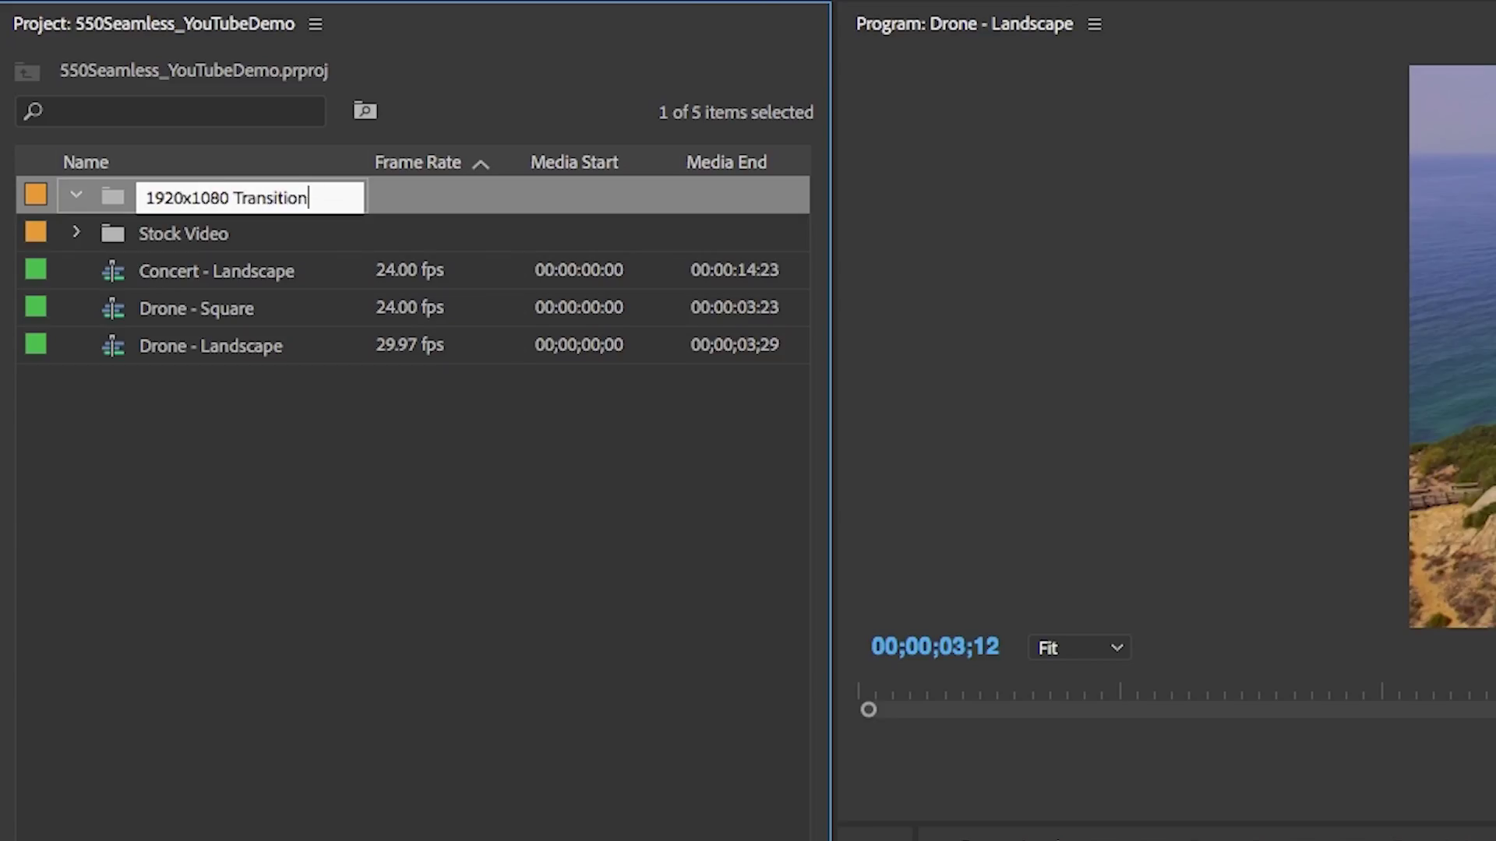
pyautogui.press('Return')
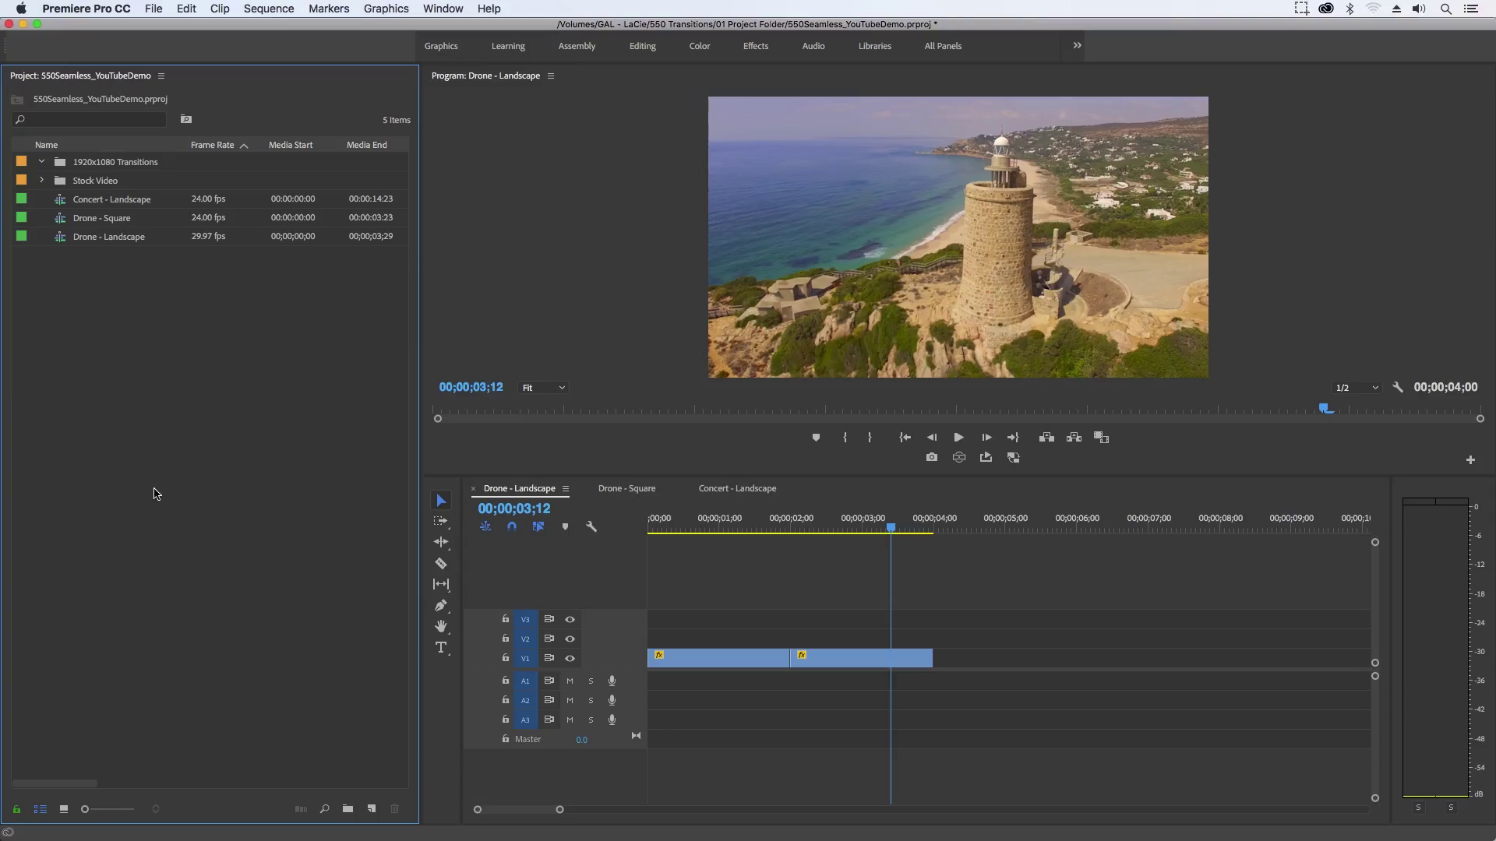
# Import Transitions - FullHD - 1920x1080.prproj from Finder as an entire project into the 1920x1080 Transitions bin
pyautogui.click(38, 831)
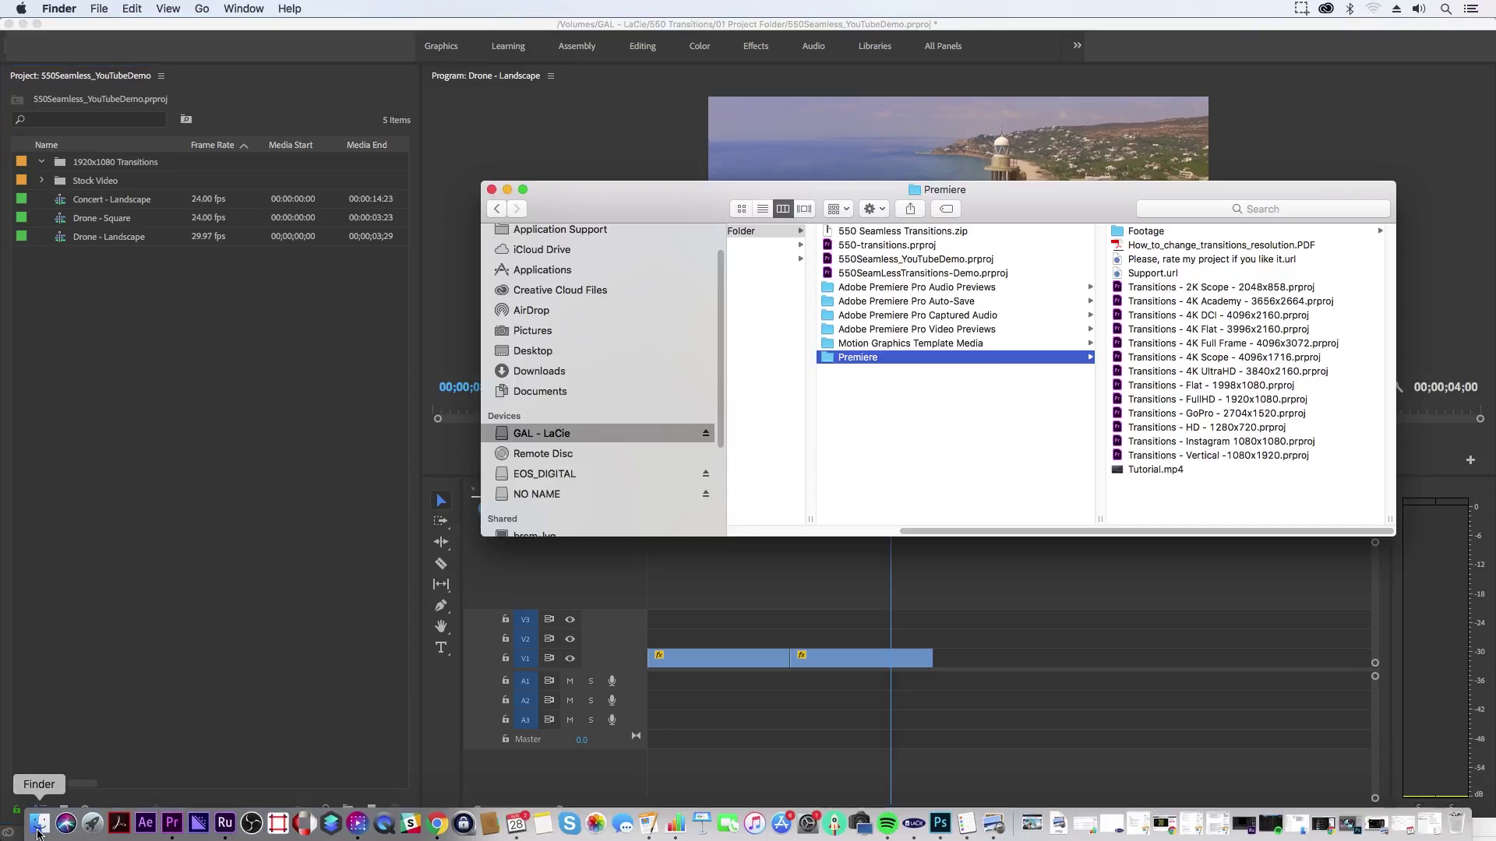
pyautogui.click(1145, 288)
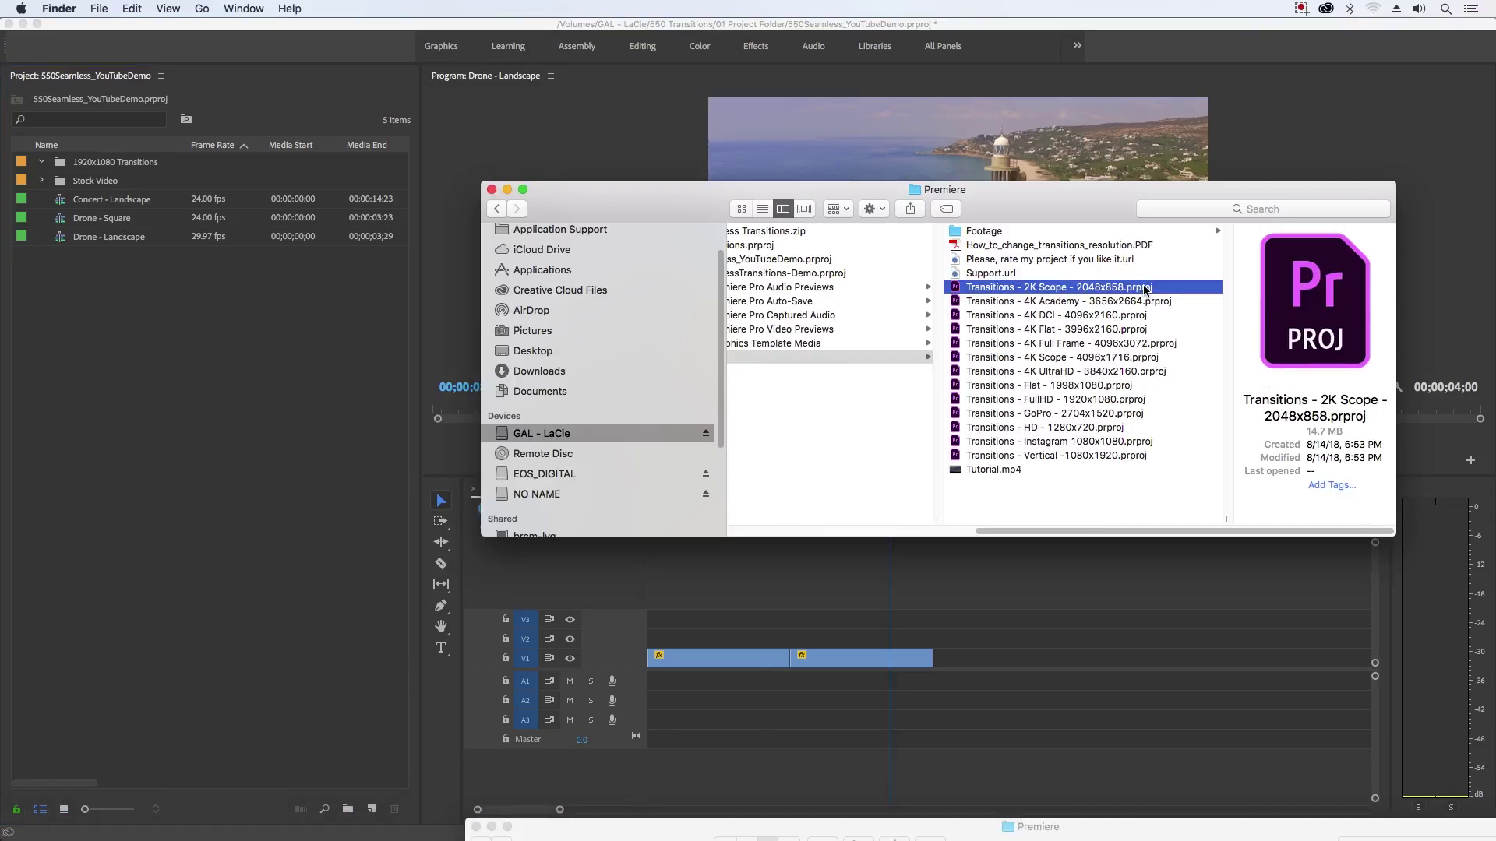
pyautogui.click(1022, 455)
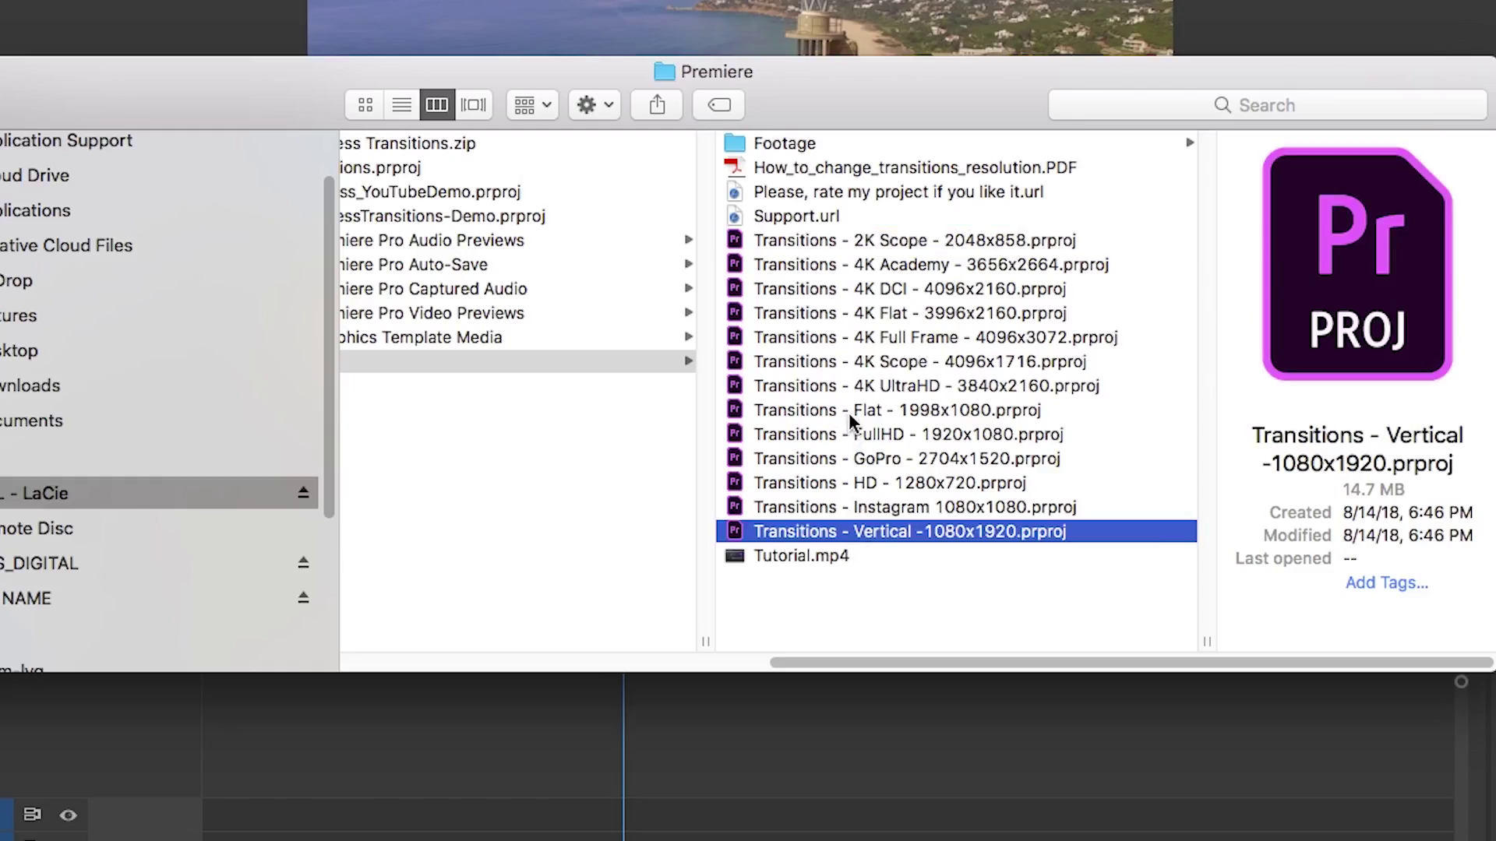
pyautogui.click(850, 429)
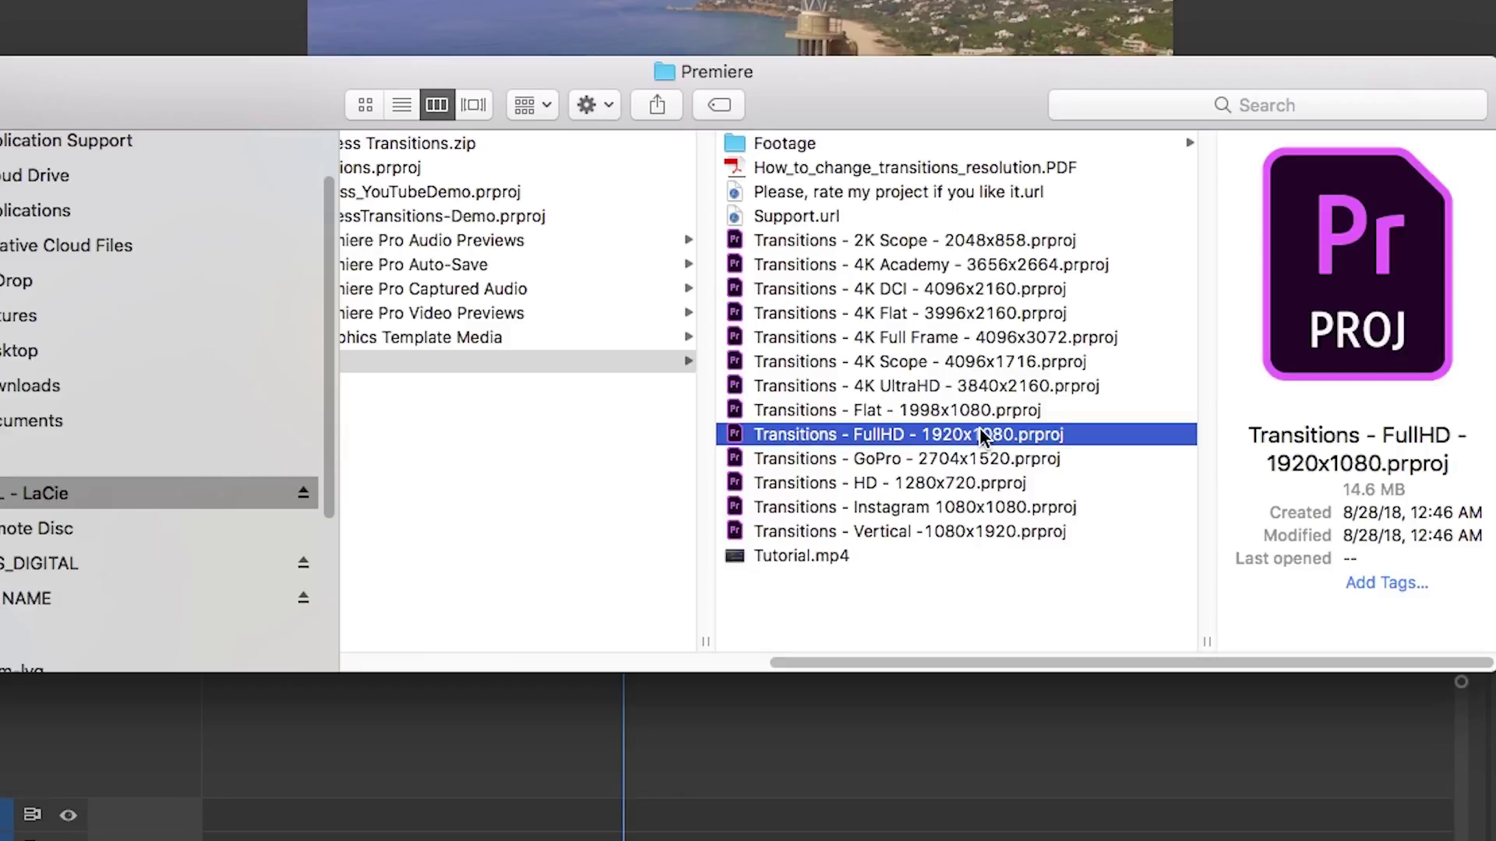
pyautogui.moveTo(979, 428); pyautogui.dragTo(0, 10)
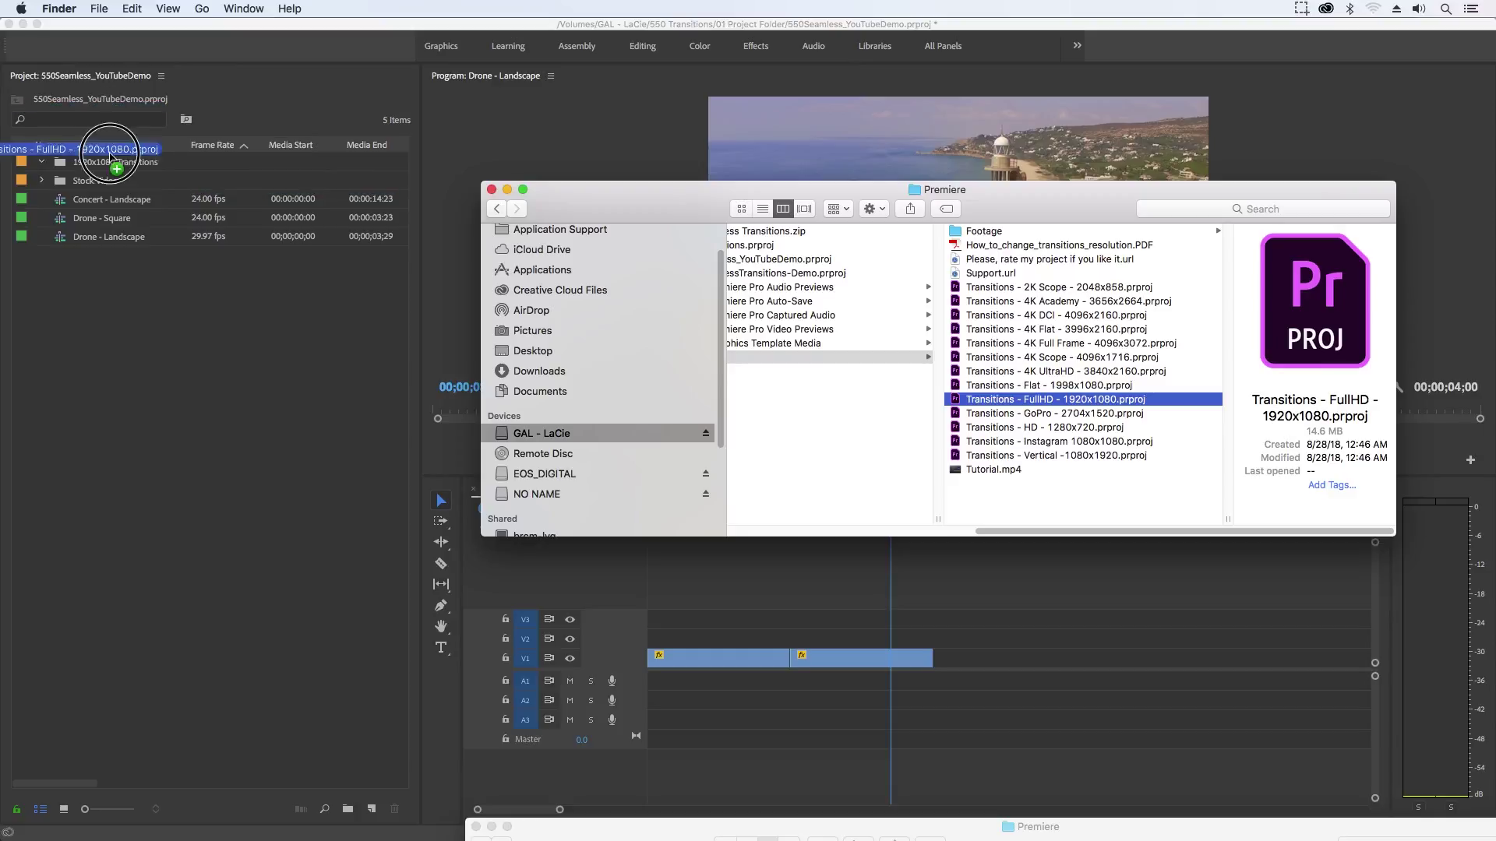
pyautogui.moveTo(110, 155); pyautogui.dragTo(117, 165)
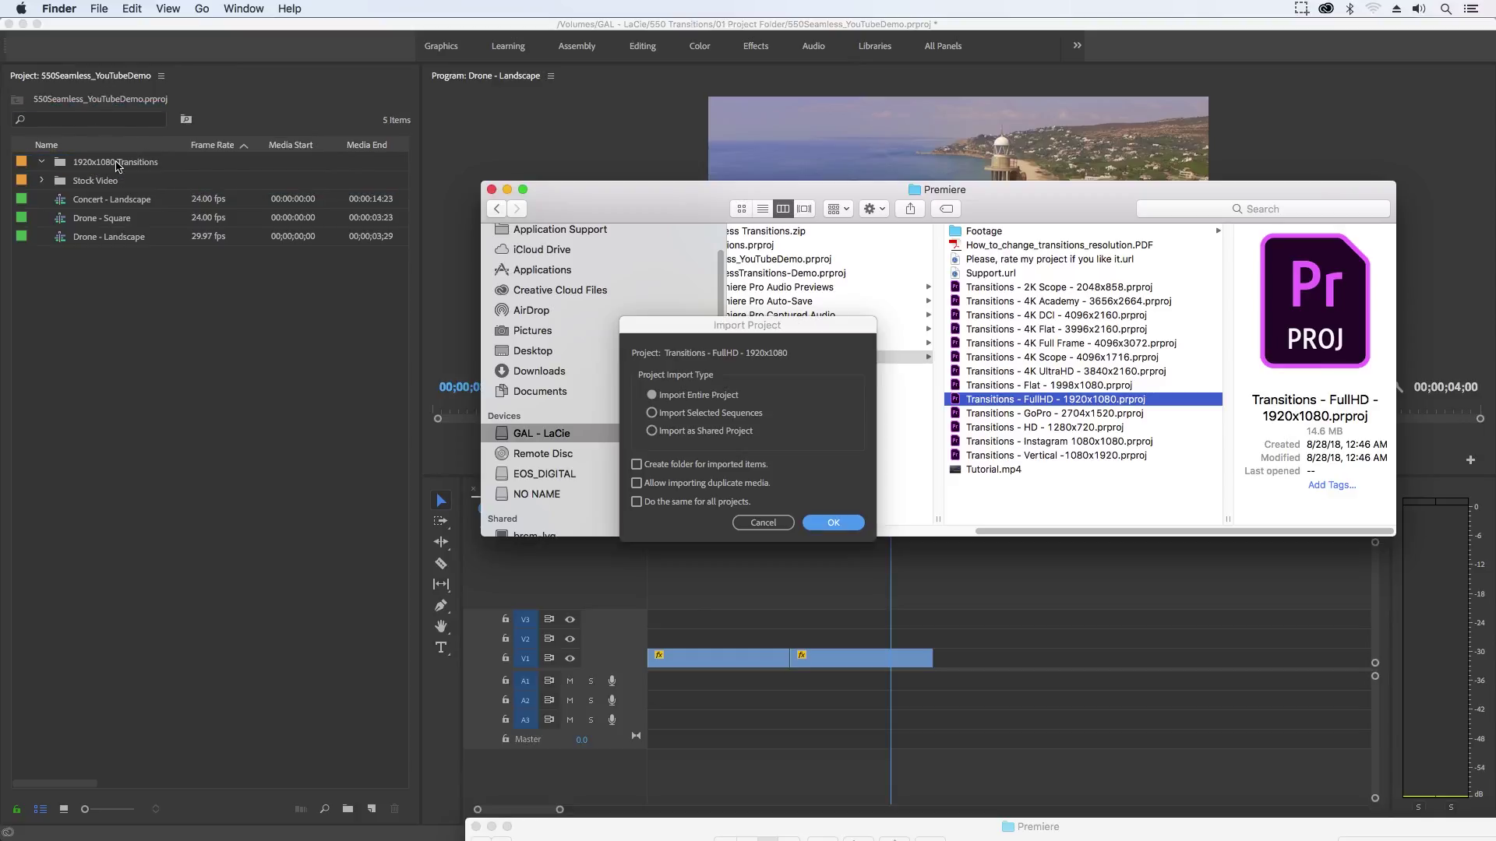
pyautogui.click(507, 190)
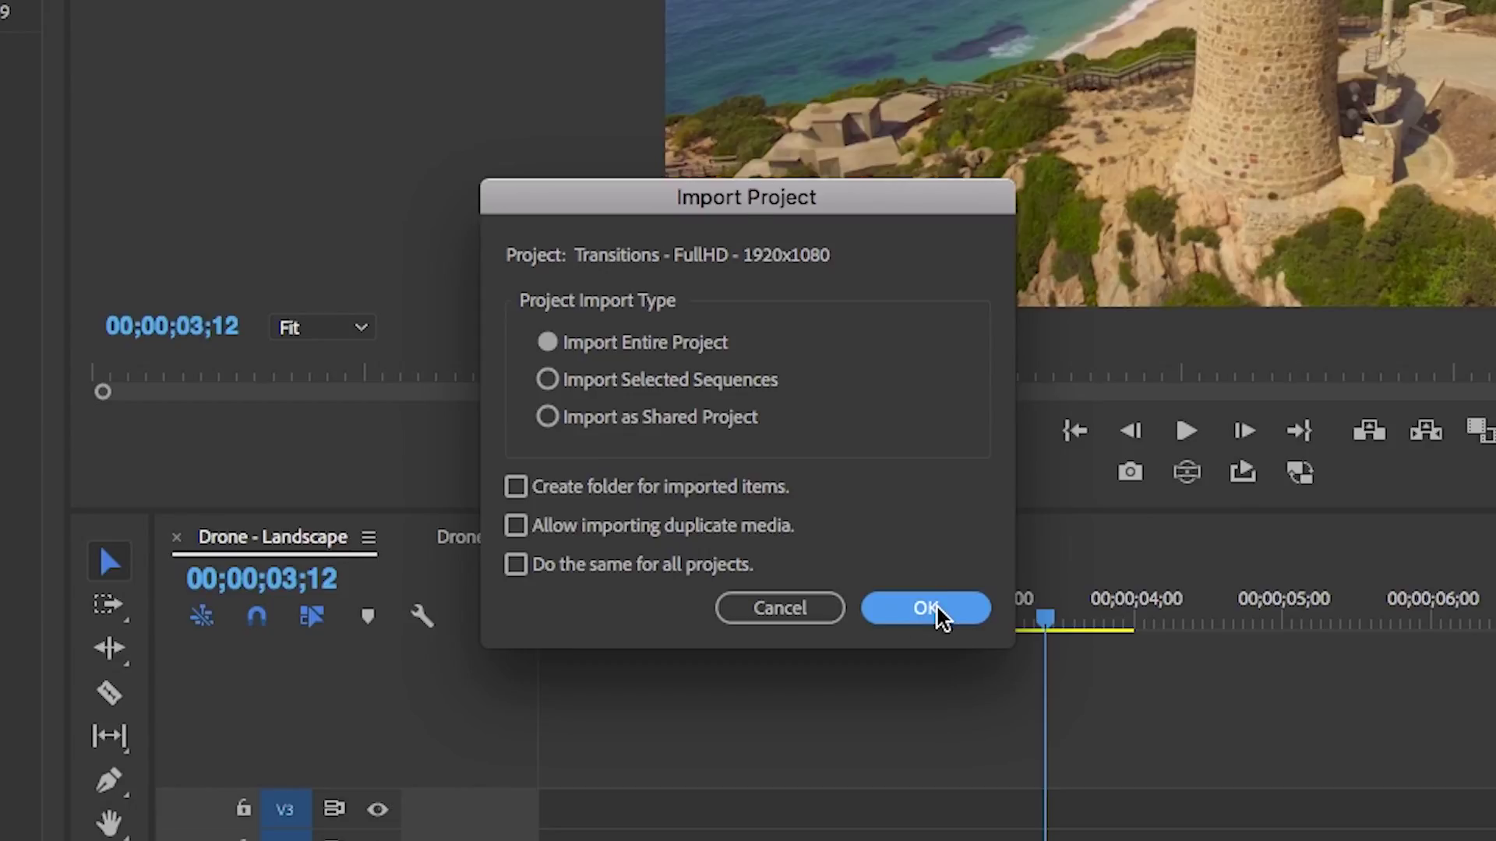
pyautogui.click(937, 605)
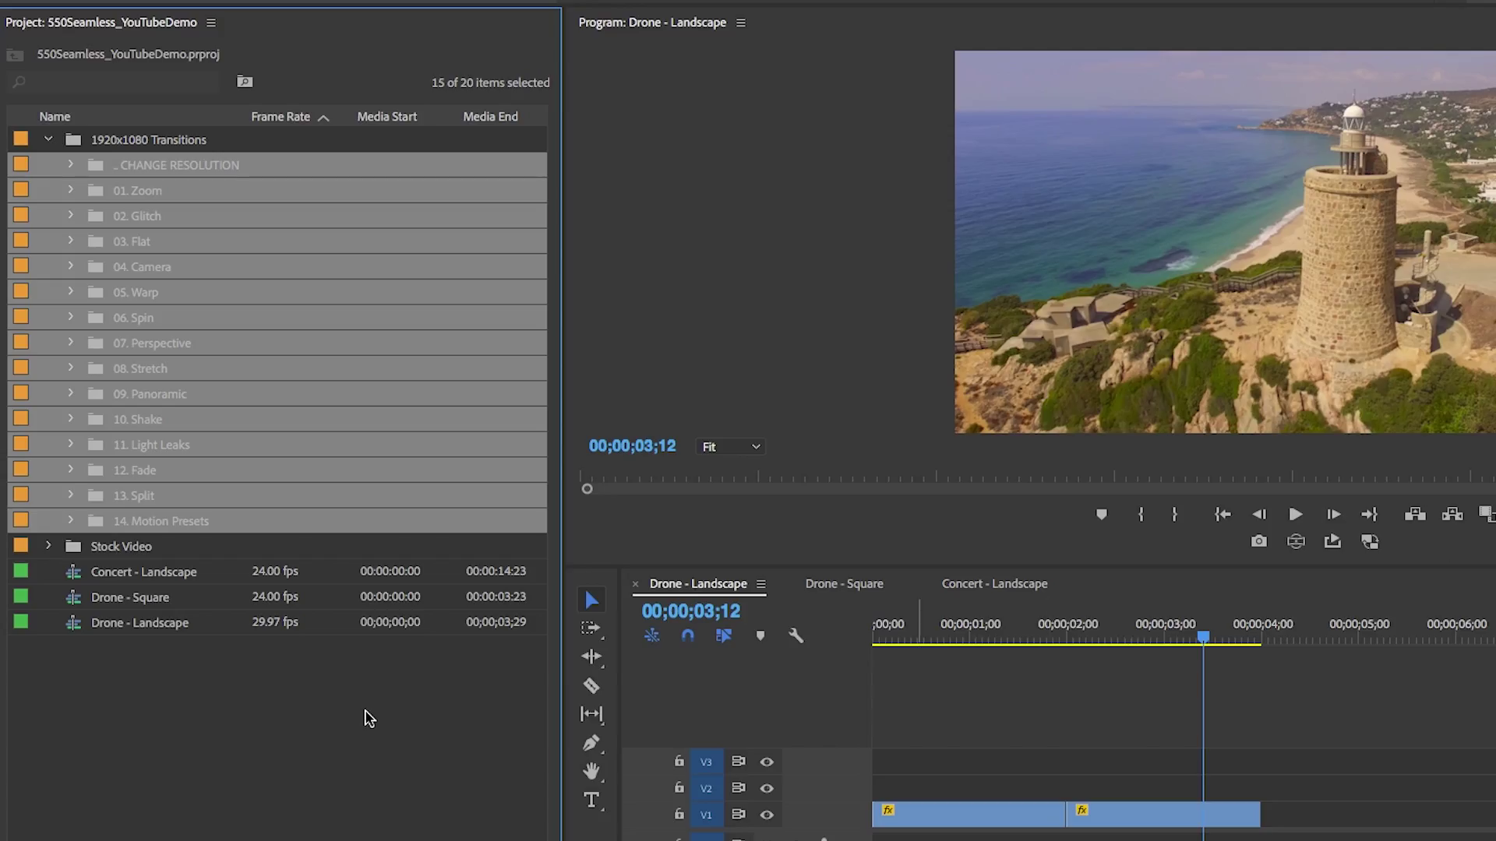
# Browse the 01. Zoom folder's Elastic and Lens subfolders, then collapse it again
pyautogui.click(0, 744)
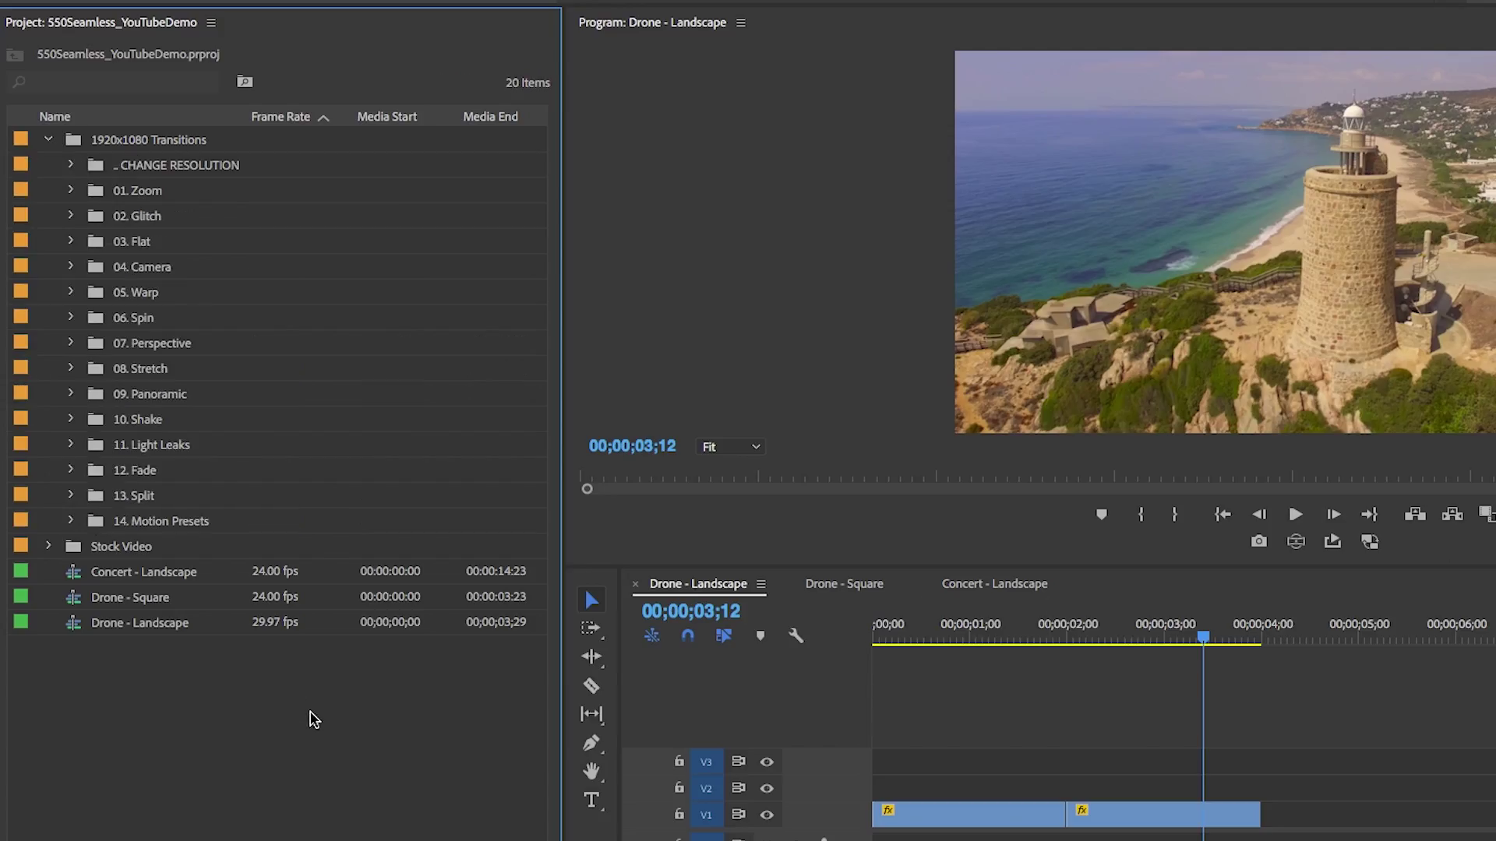
pyautogui.click(148, 196)
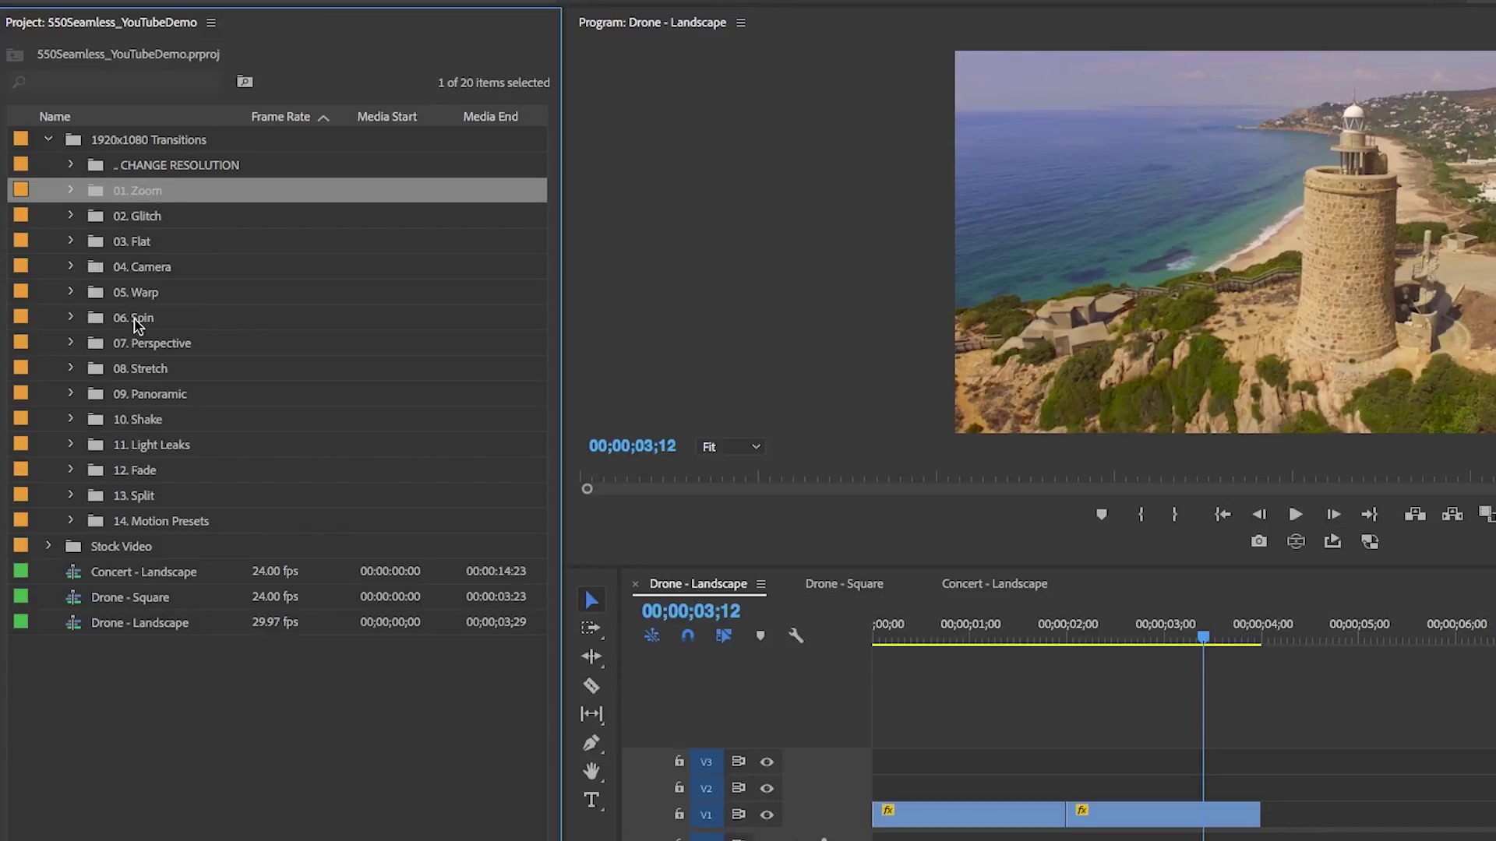
pyautogui.click(158, 522)
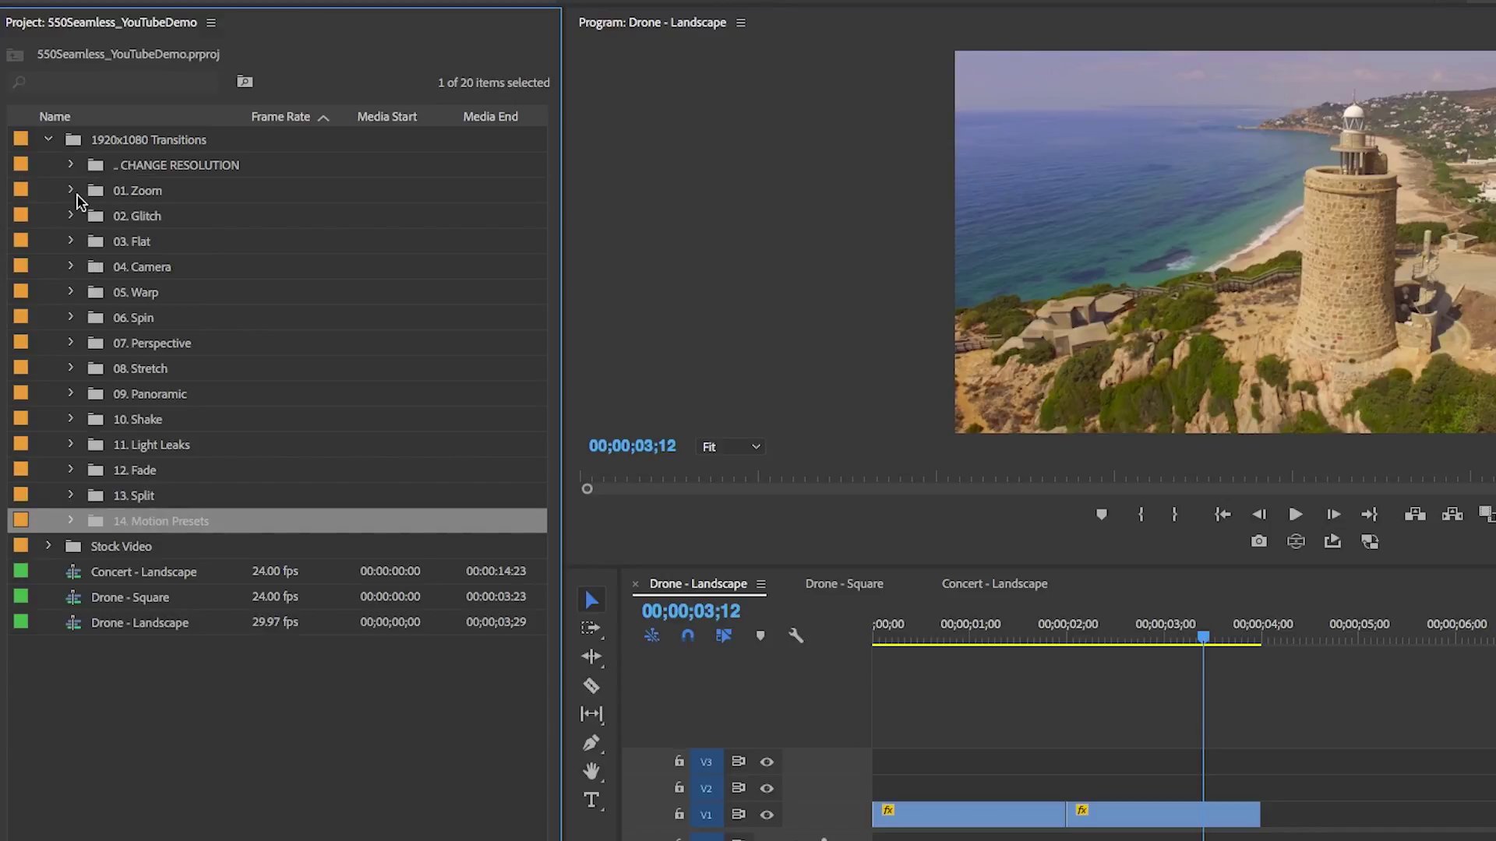
pyautogui.click(70, 192)
pyautogui.click(91, 216)
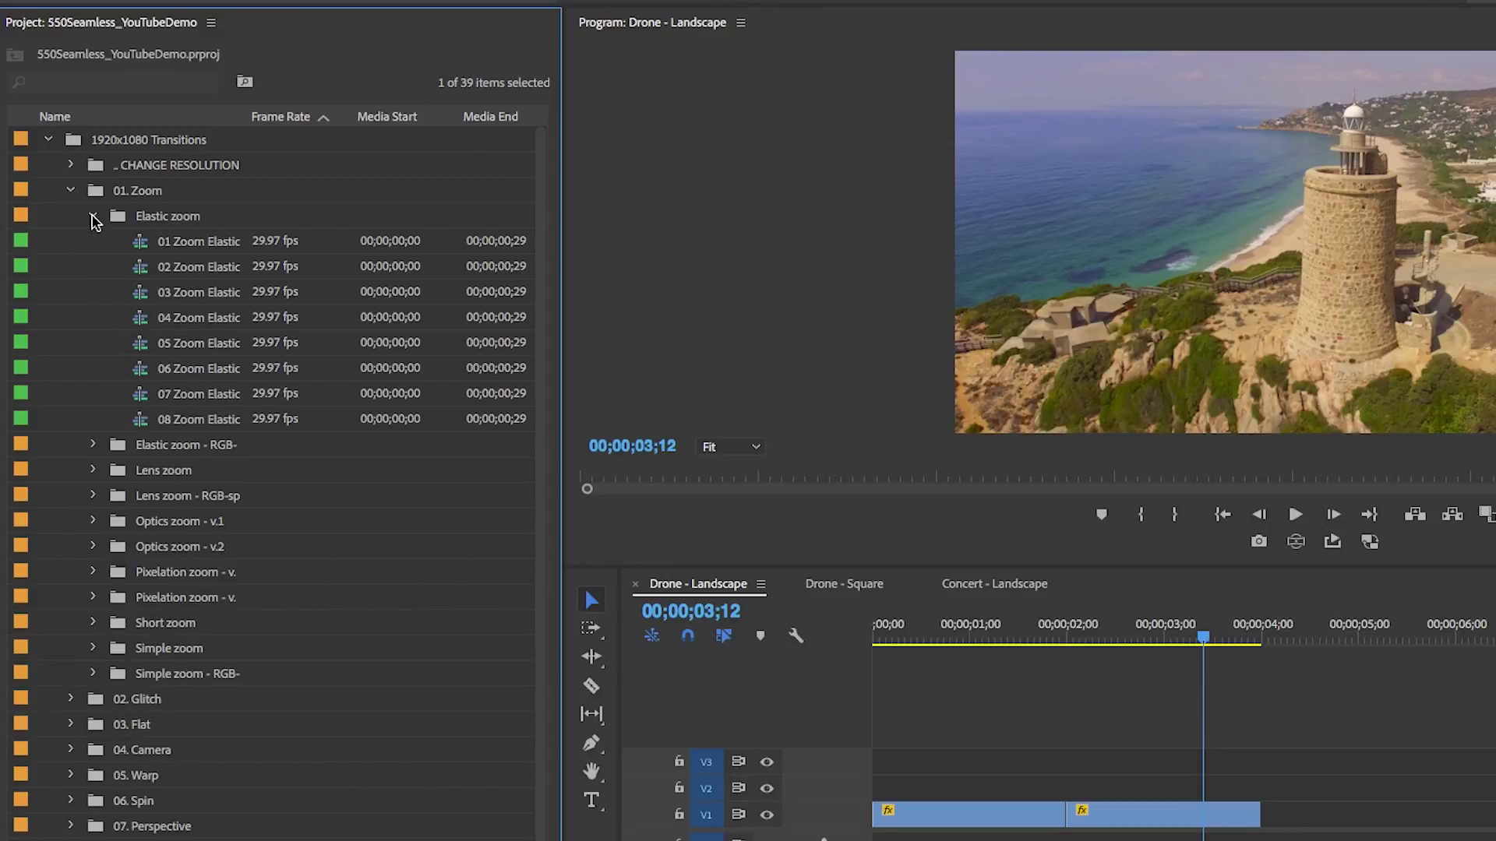
pyautogui.click(179, 246)
pyautogui.click(177, 314)
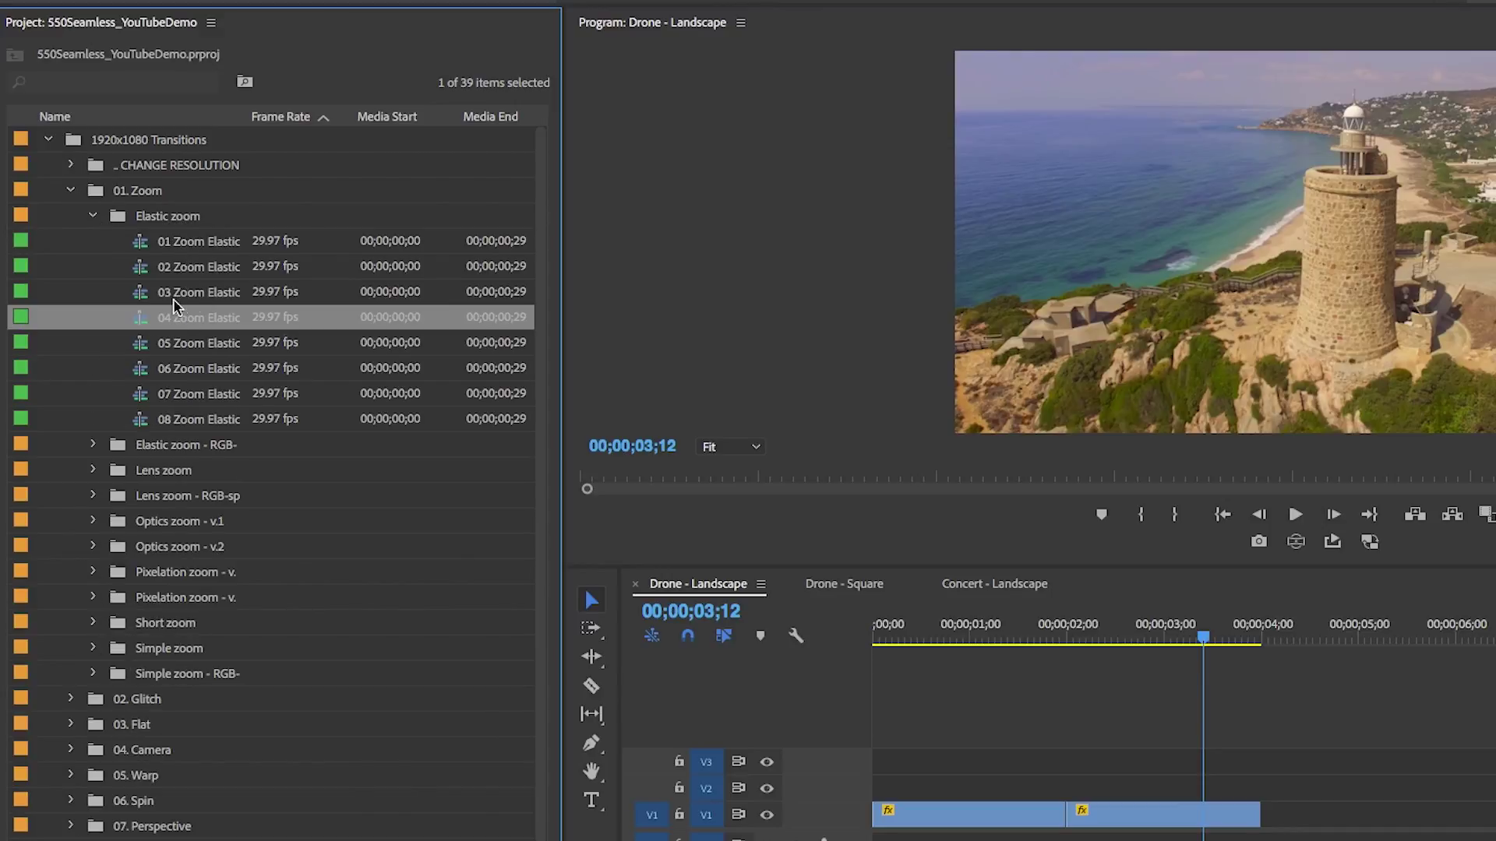
pyautogui.click(92, 217)
pyautogui.click(93, 267)
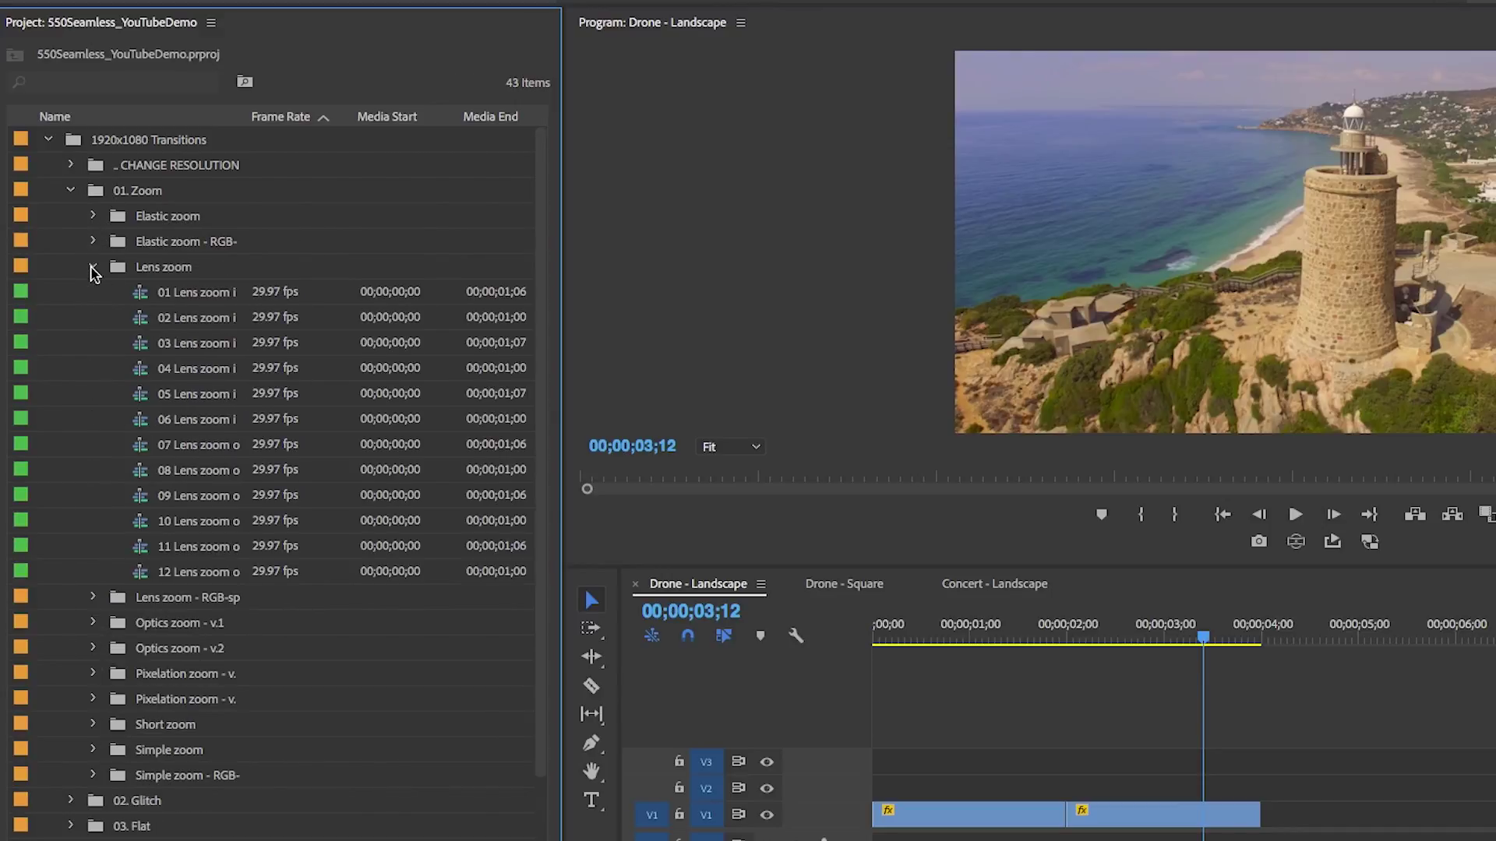
pyautogui.click(92, 269)
pyautogui.click(70, 192)
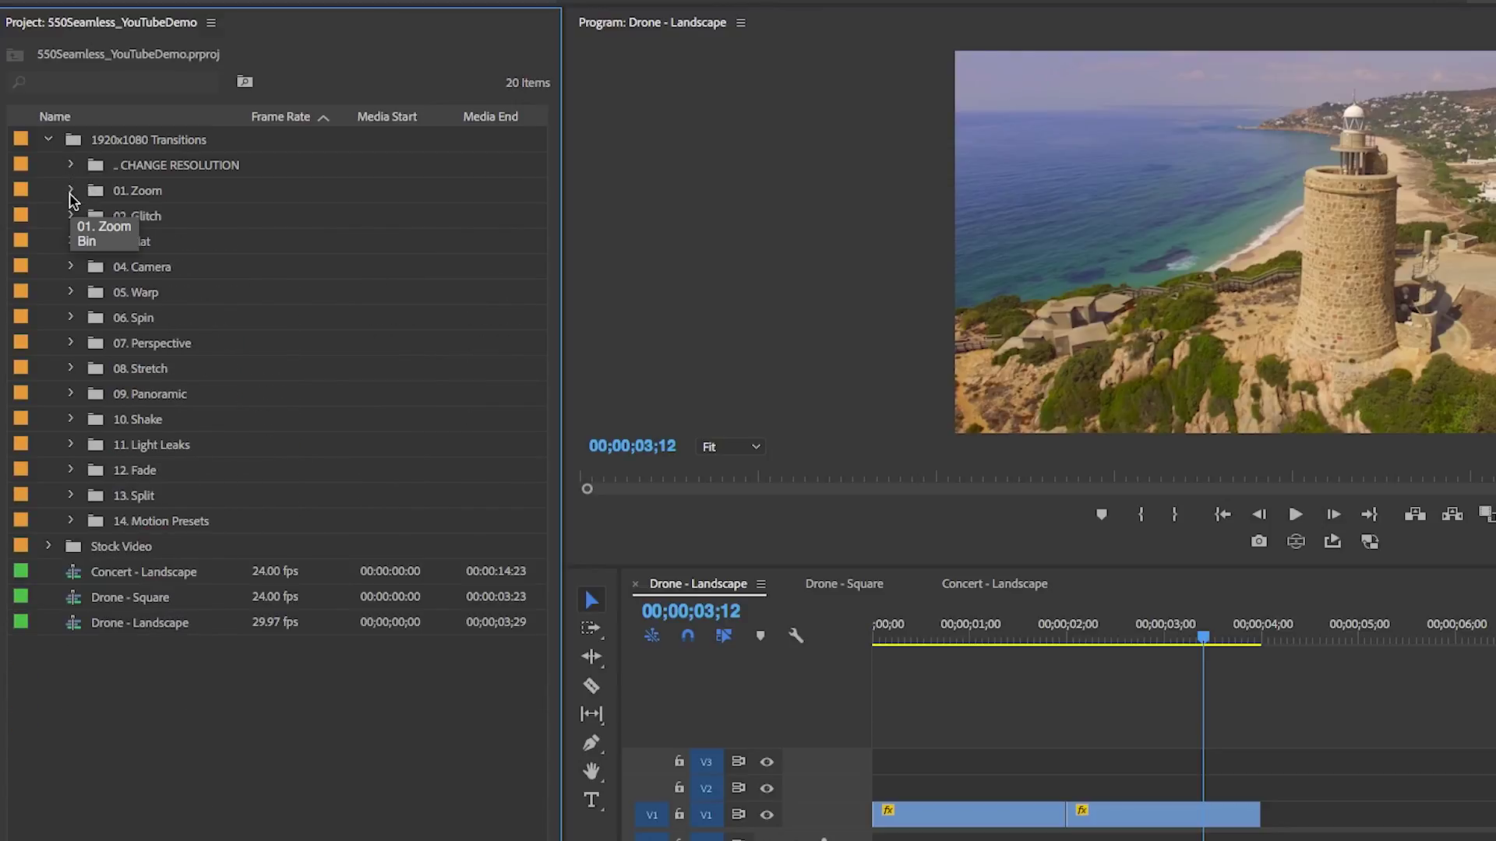
# Expand the 03. Flat folder and open the Flat - Elastic bin in its own panel
pyautogui.click(72, 243)
pyautogui.click(71, 243)
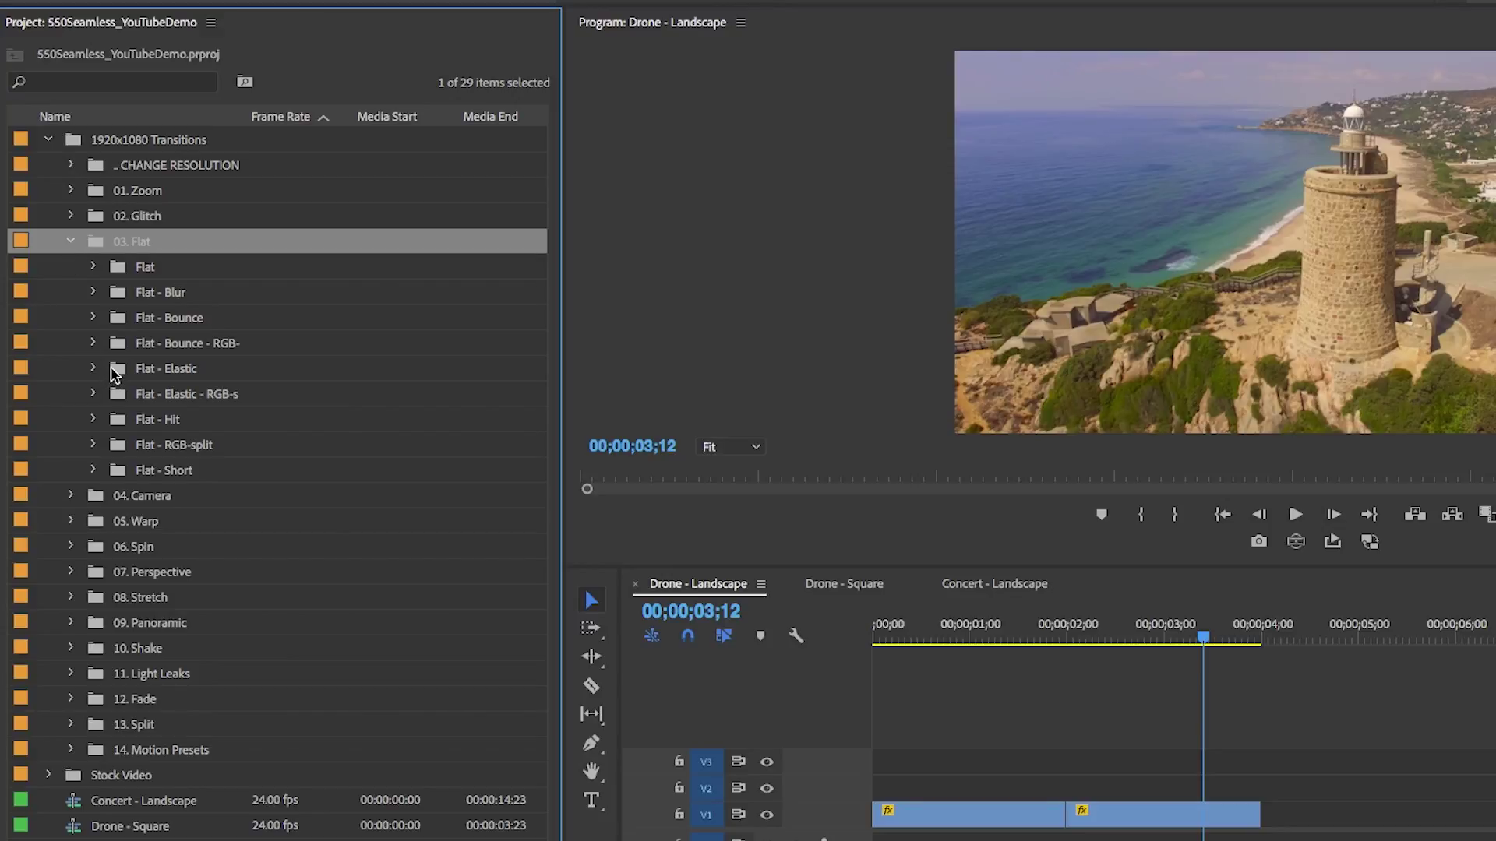
pyautogui.click(116, 375)
pyautogui.doubleClick(116, 374)
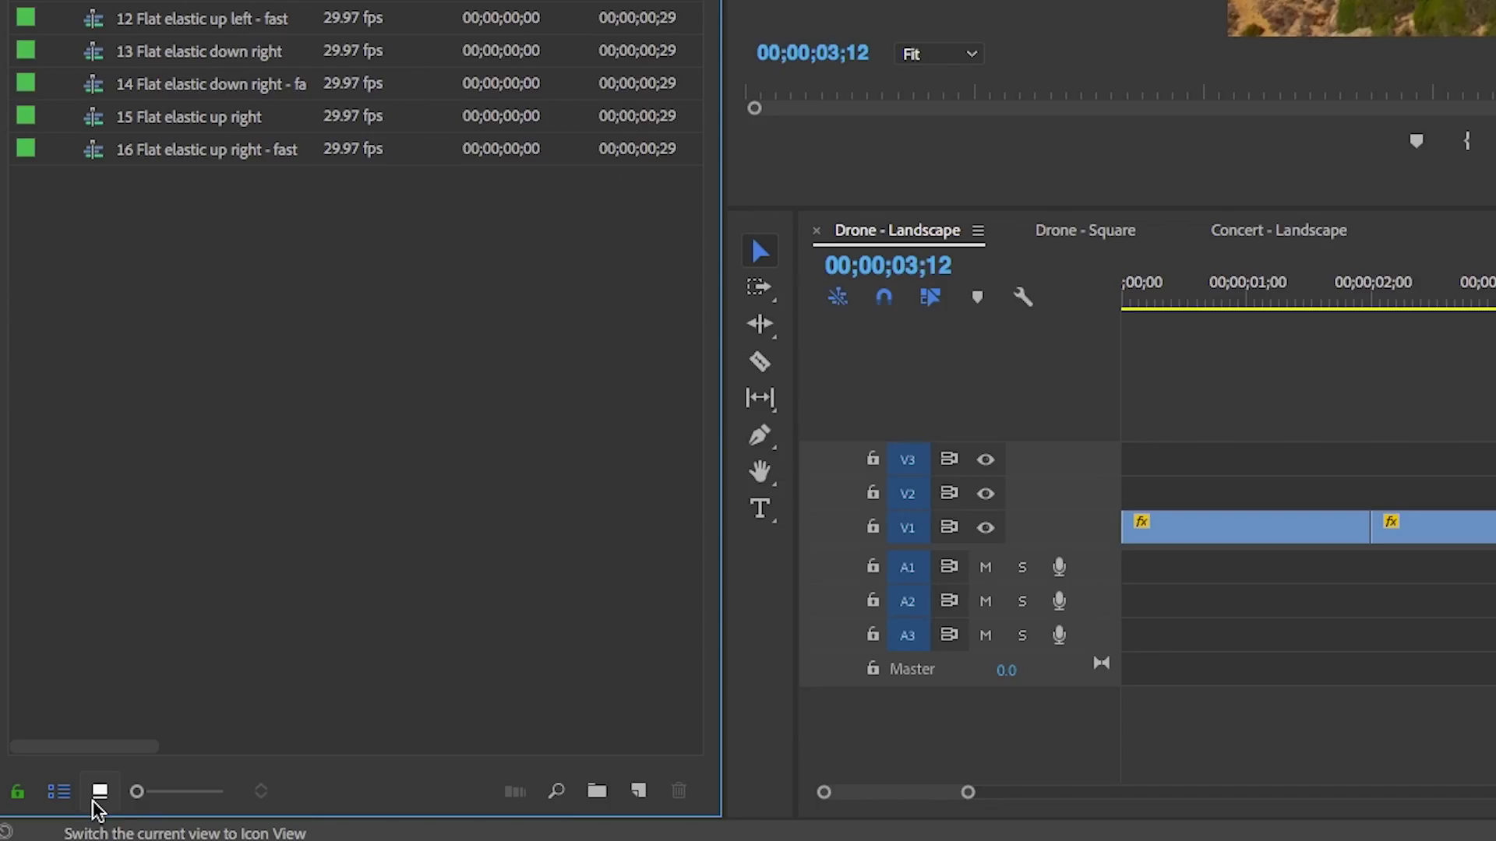
# Show the Flat - Elastic presets as large two-column thumbnails and select 04 Flat elastic up - fast
pyautogui.click(101, 792)
pyautogui.click(136, 792)
pyautogui.moveTo(136, 792); pyautogui.dragTo(161, 792)
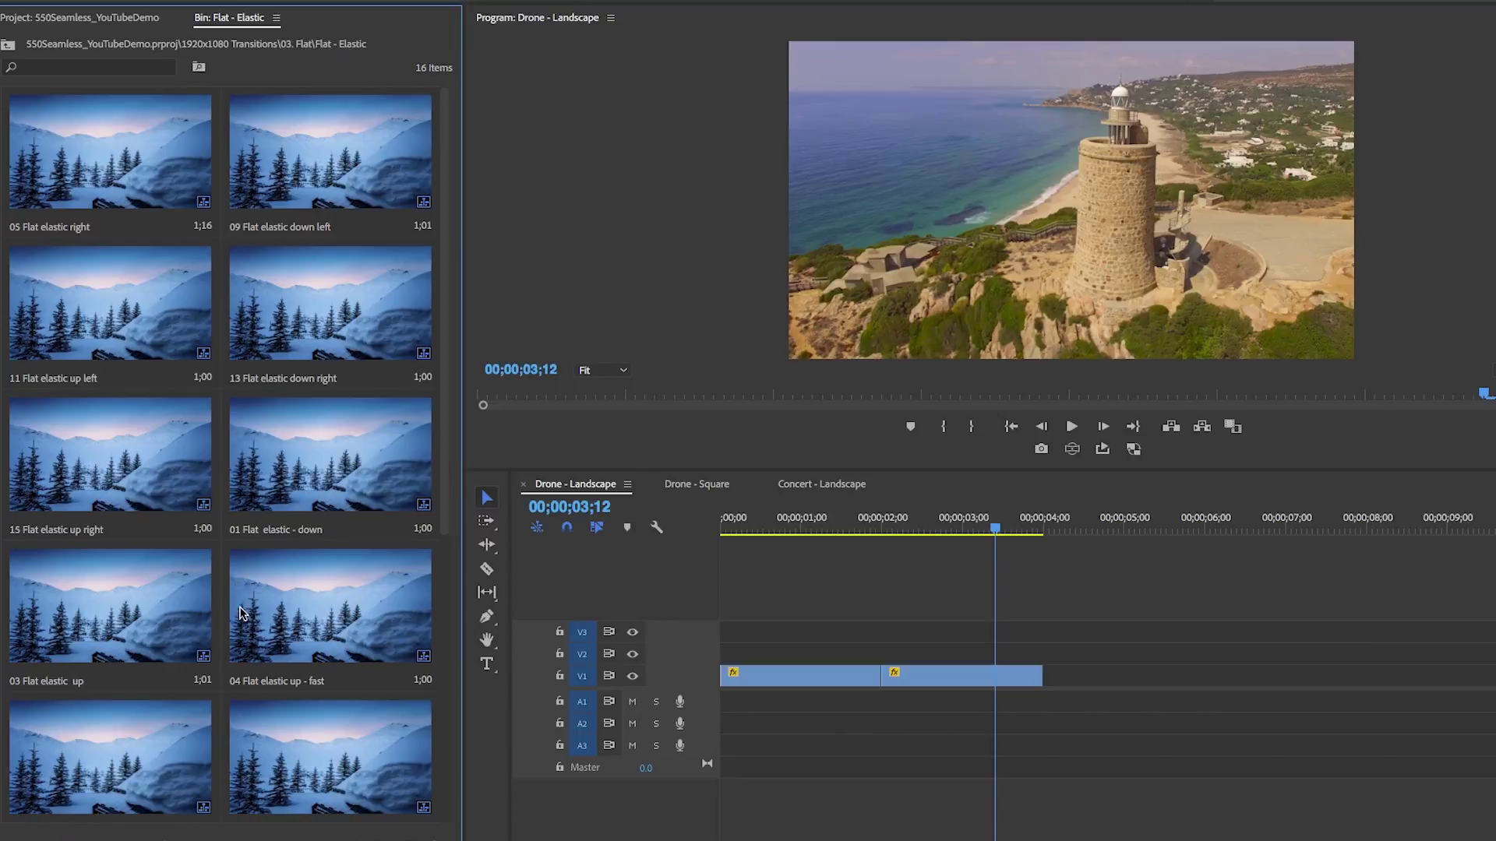
pyautogui.click(413, 624)
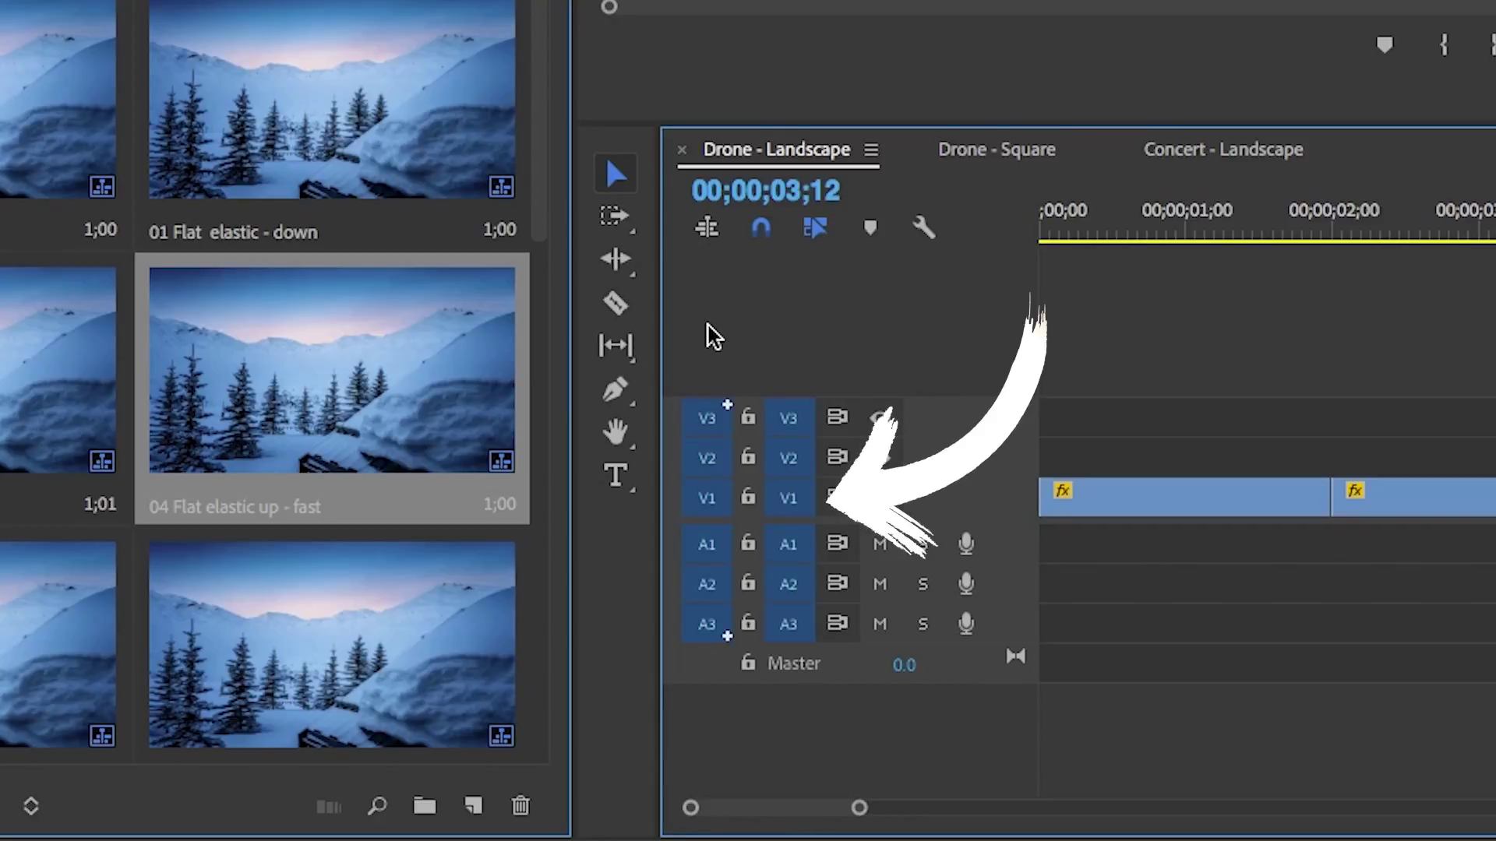
# Drop 04 Flat elastic up - fast on V2 over the Drone - Landscape cut, render and preview it
pyautogui.click(704, 500)
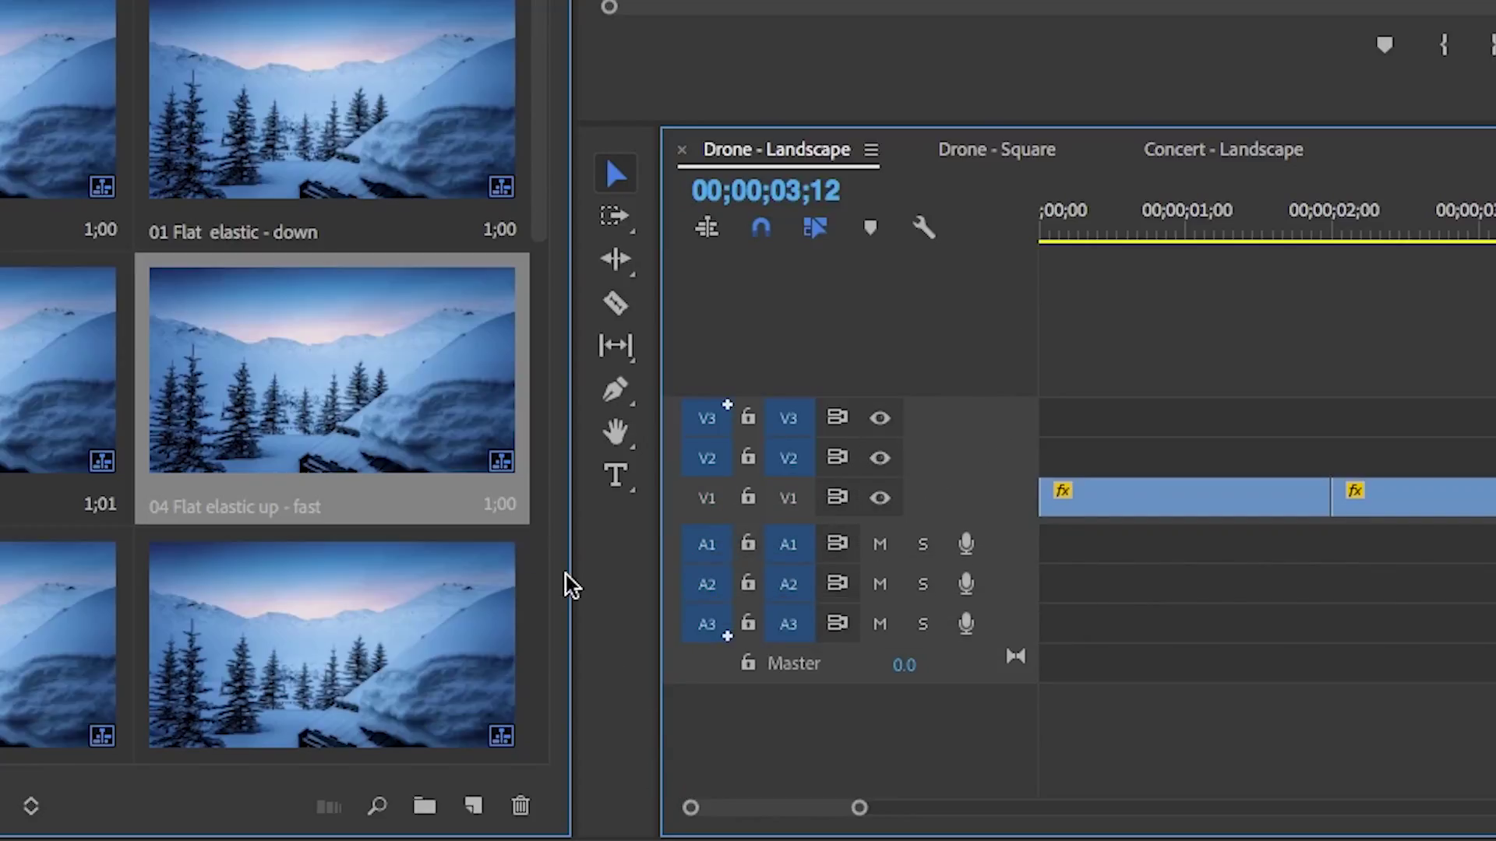
pyautogui.click(483, 404)
pyautogui.moveTo(484, 404); pyautogui.dragTo(1350, 455)
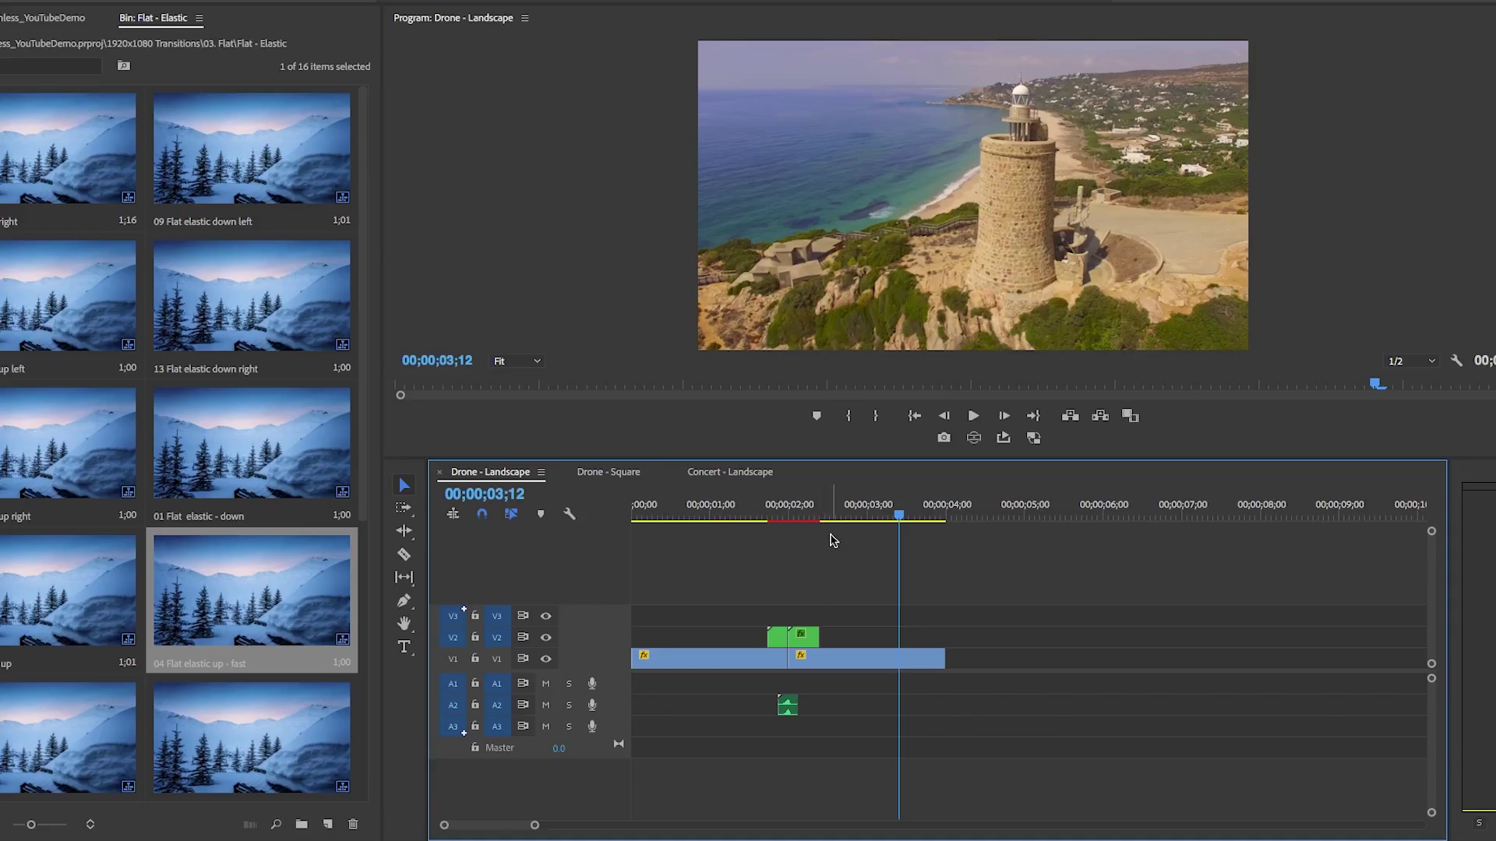
pyautogui.press('Return')
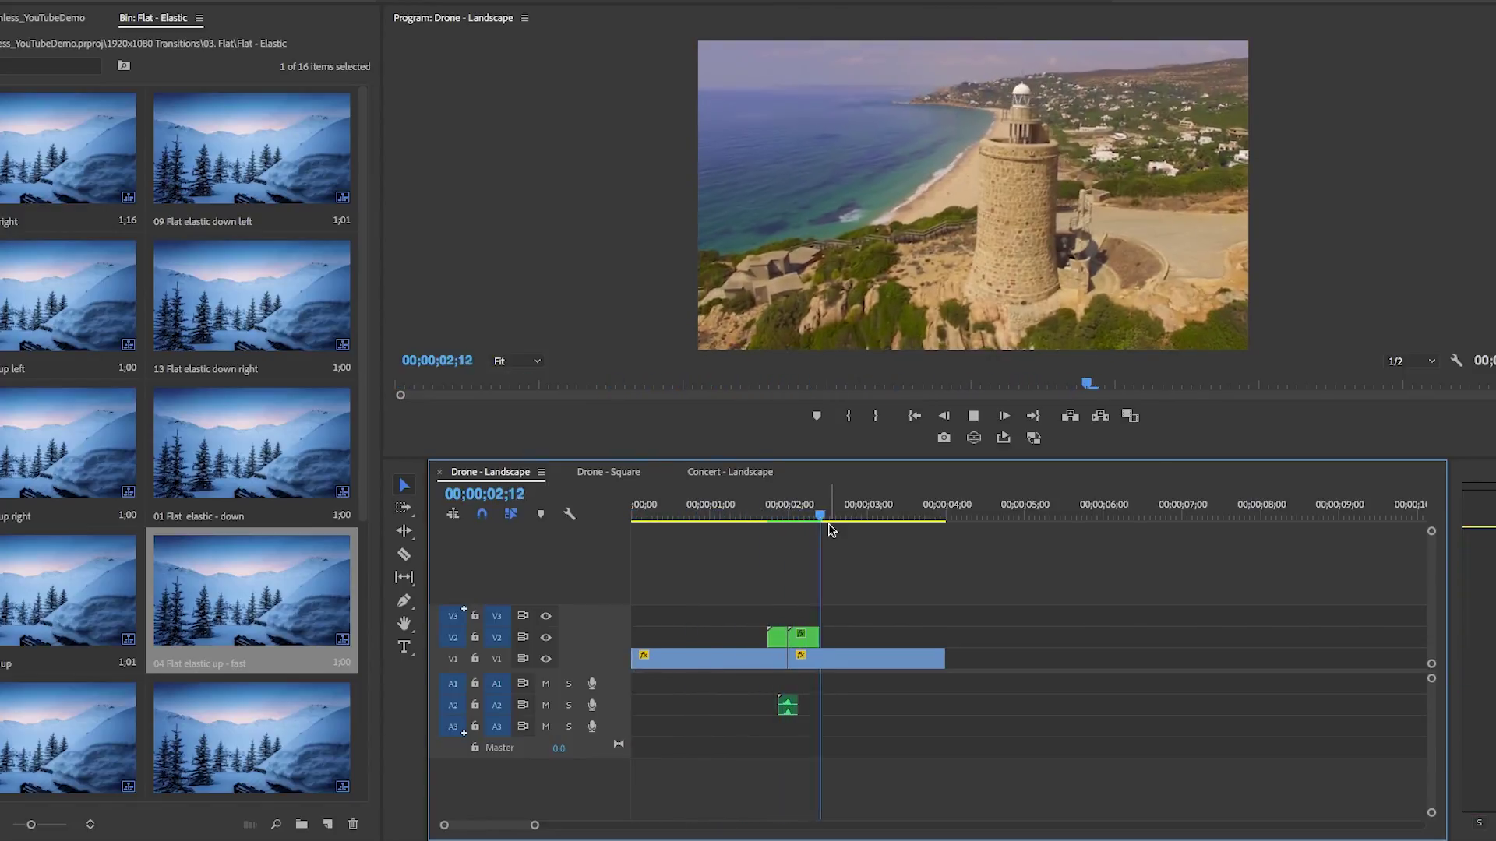
pyautogui.press('space')
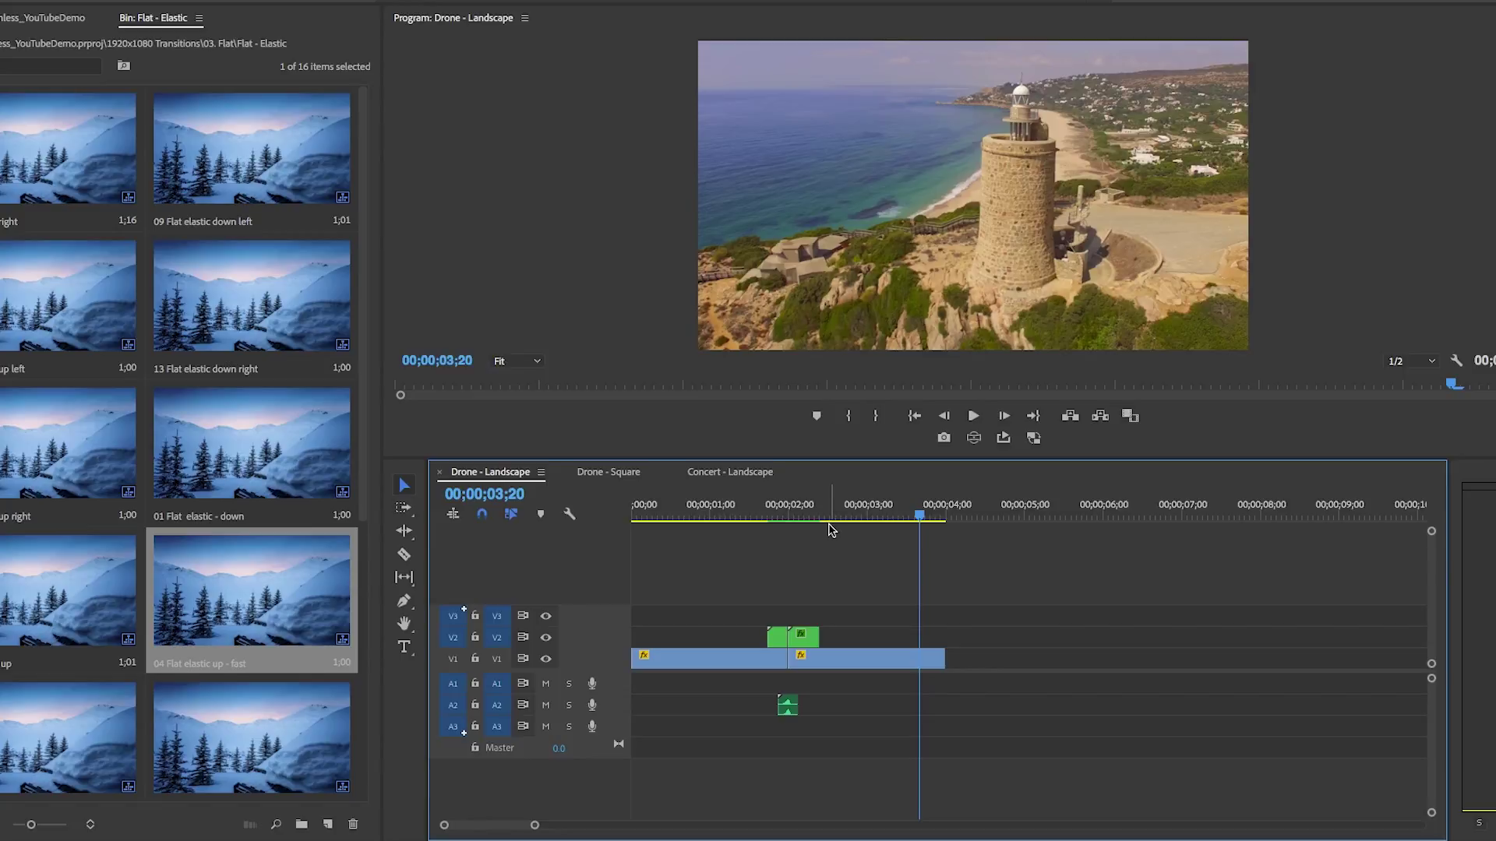
pyautogui.click(616, 472)
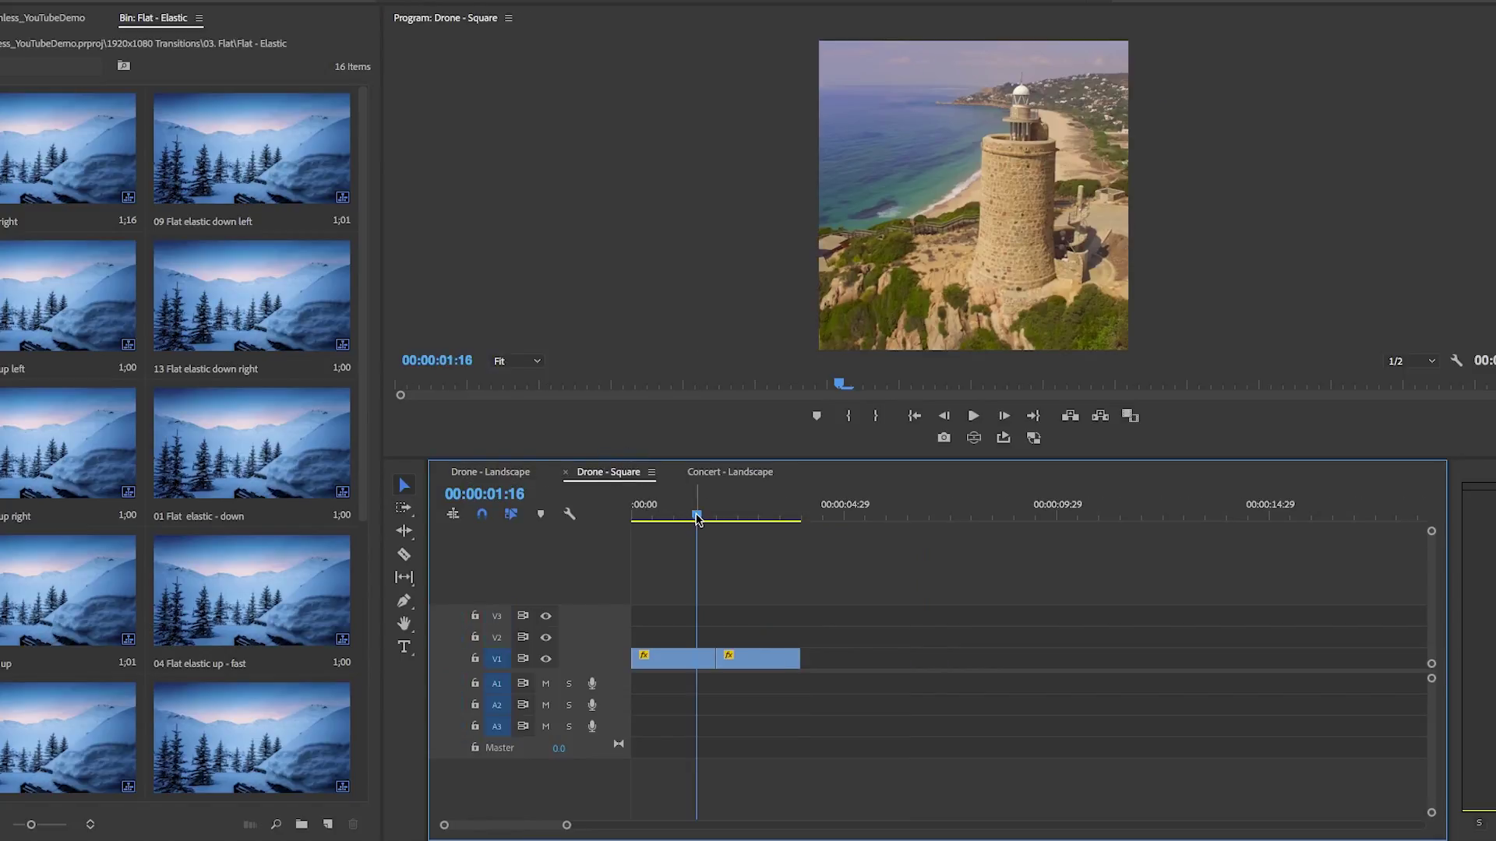
# Preview the Drone - Square cut, then add a new project bin named '1080x1080 Transitions'
pyautogui.moveTo(697, 520); pyautogui.dragTo(678, 523)
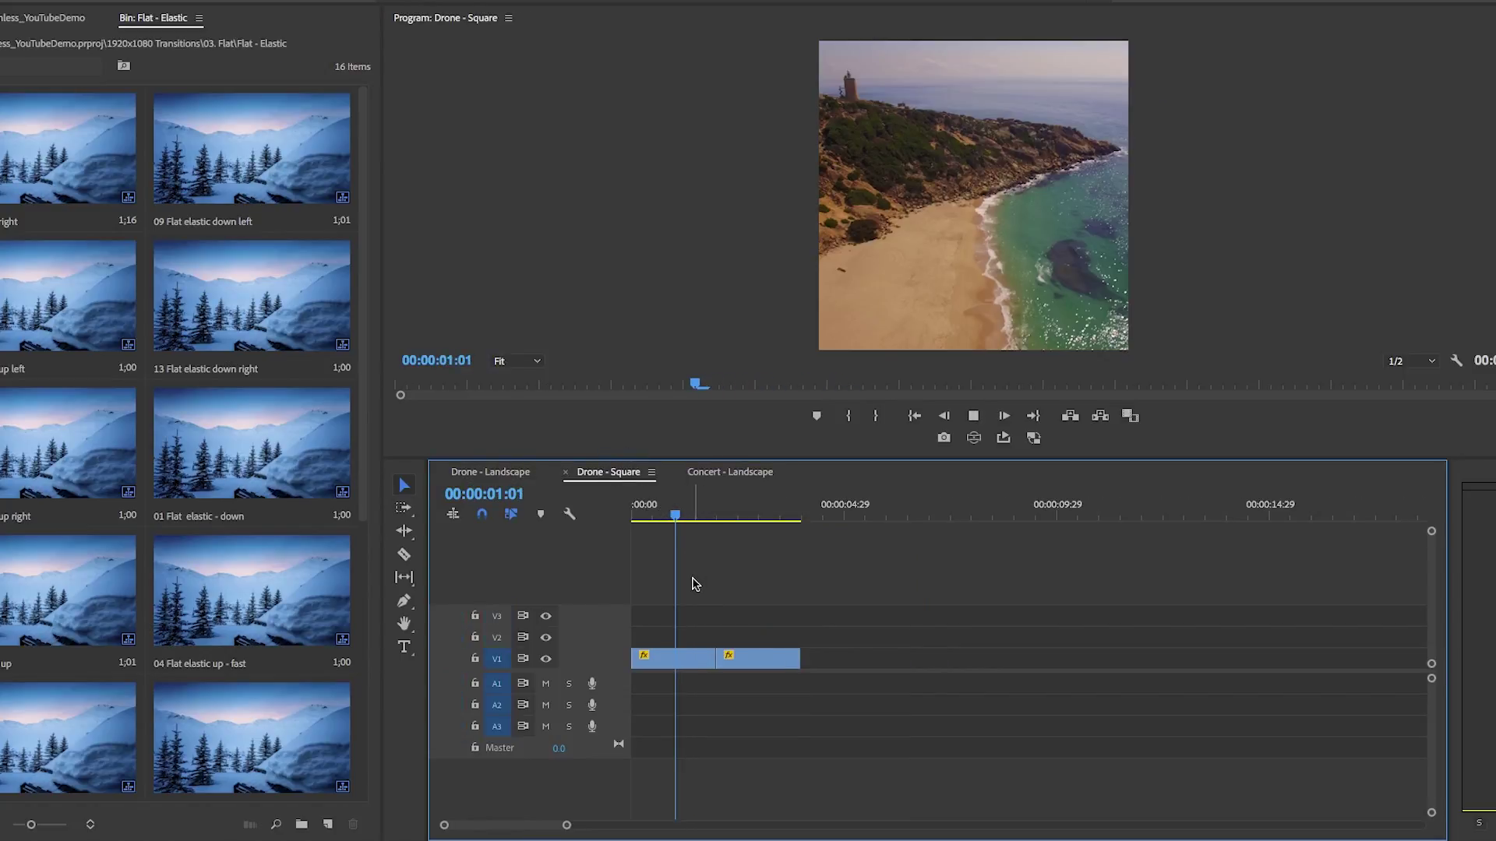
pyautogui.press('space')
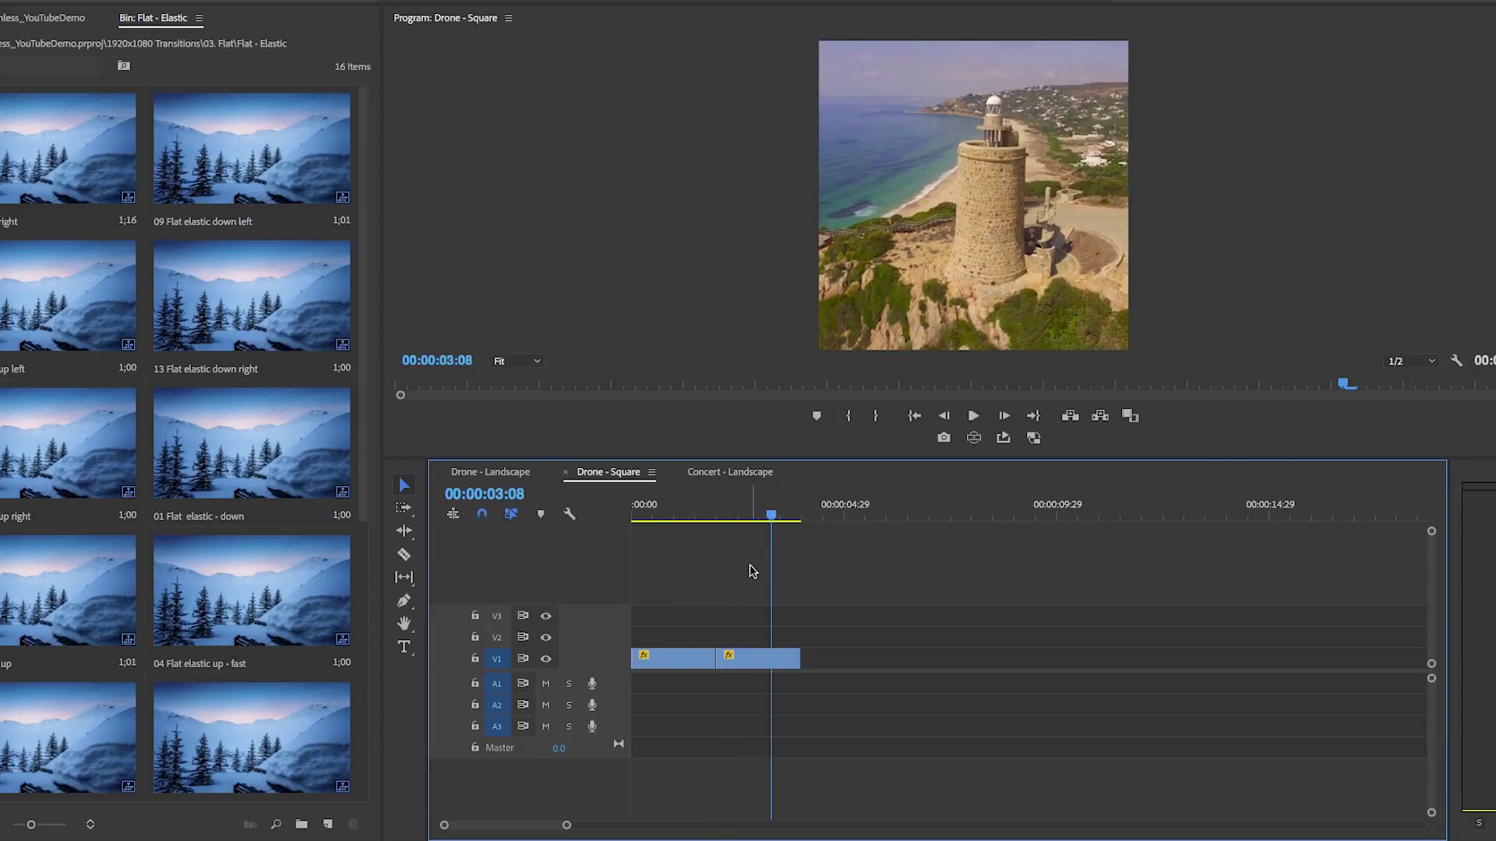
pyautogui.click(43, 18)
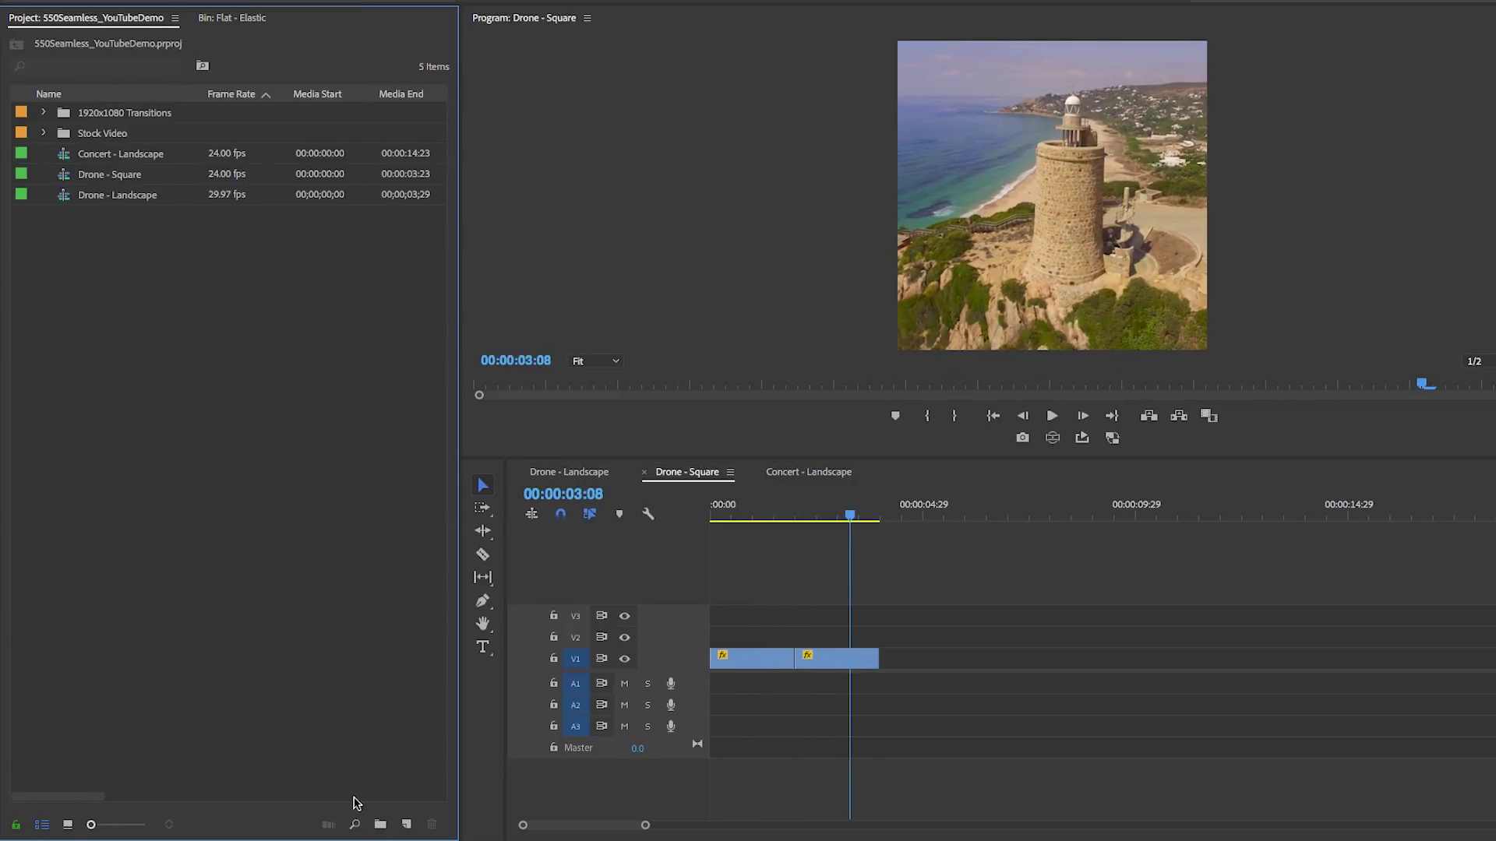
pyautogui.click(380, 825)
pyautogui.write('108')
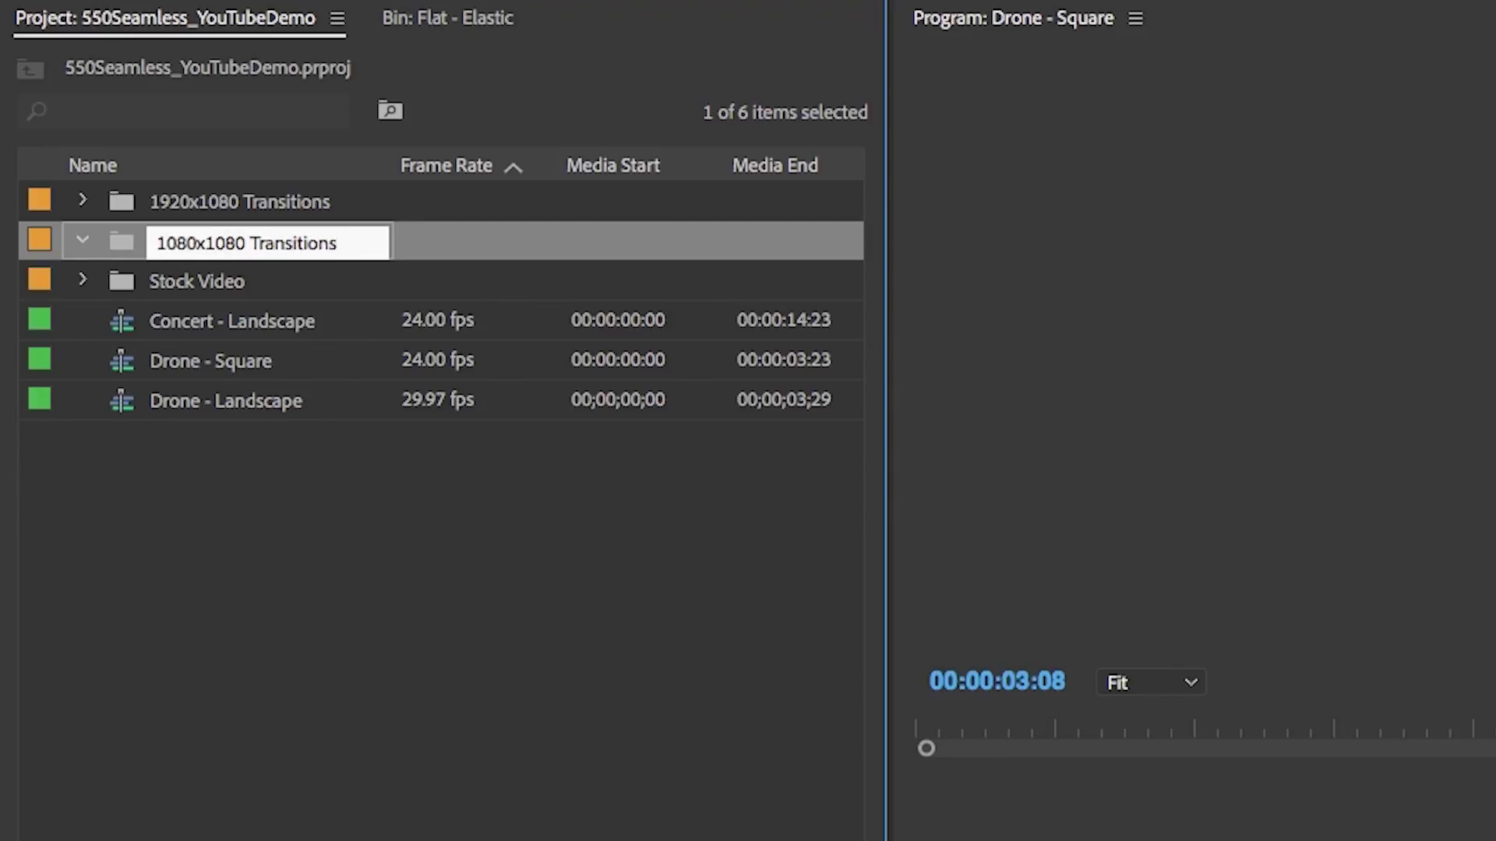
pyautogui.write('0x1080 Transitions')
pyautogui.press('Return')
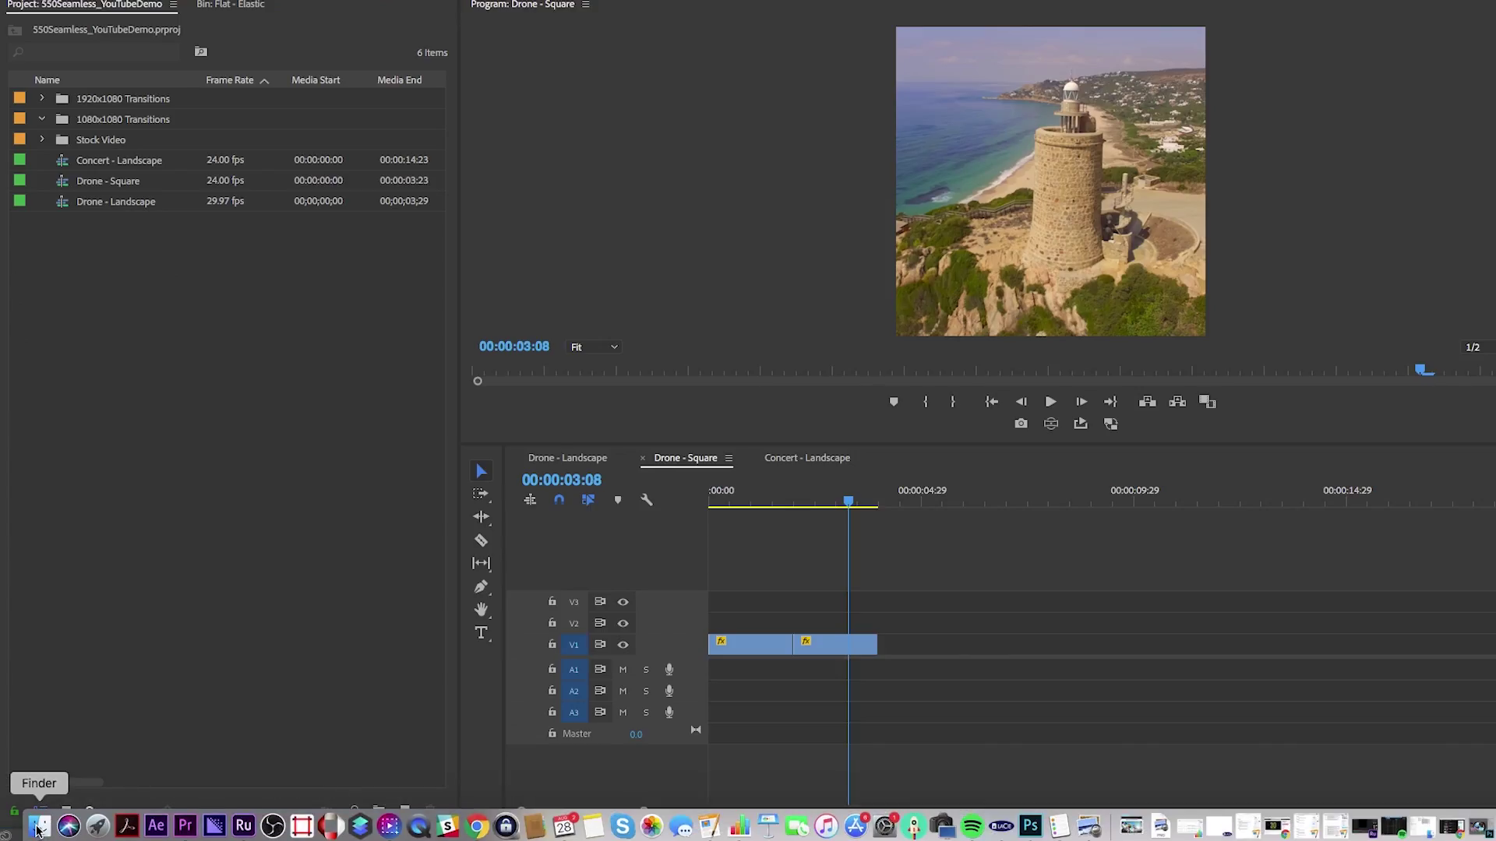
pyautogui.click(37, 832)
# Drag Transitions - Instagram 1080x1080.prproj from Finder onto Premiere's Project panel to import it
pyautogui.moveTo(704, 821); pyautogui.dragTo(764, 80)
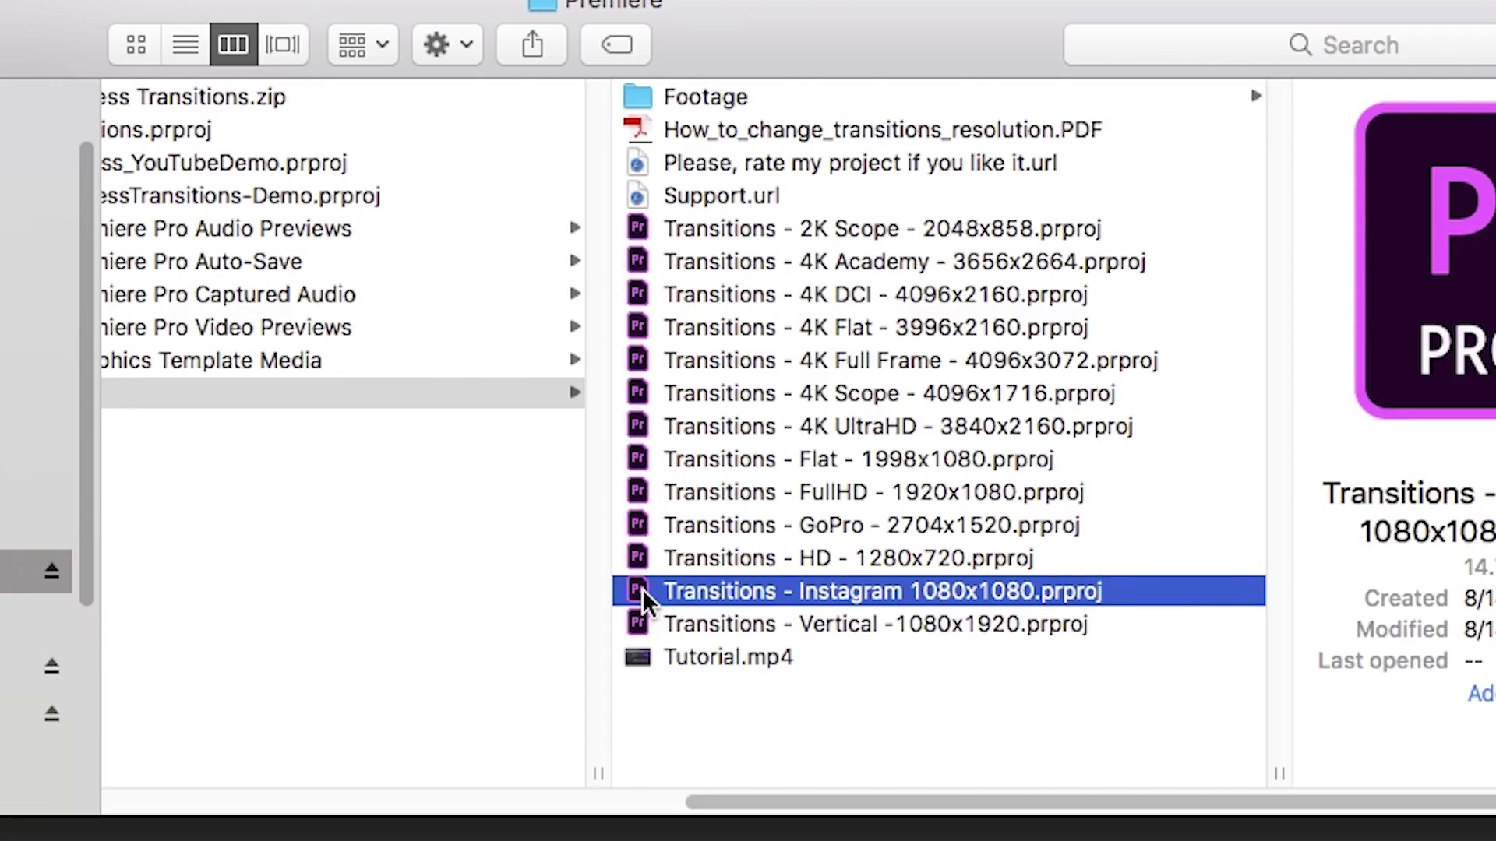
pyautogui.moveTo(642, 589); pyautogui.dragTo(0, 104)
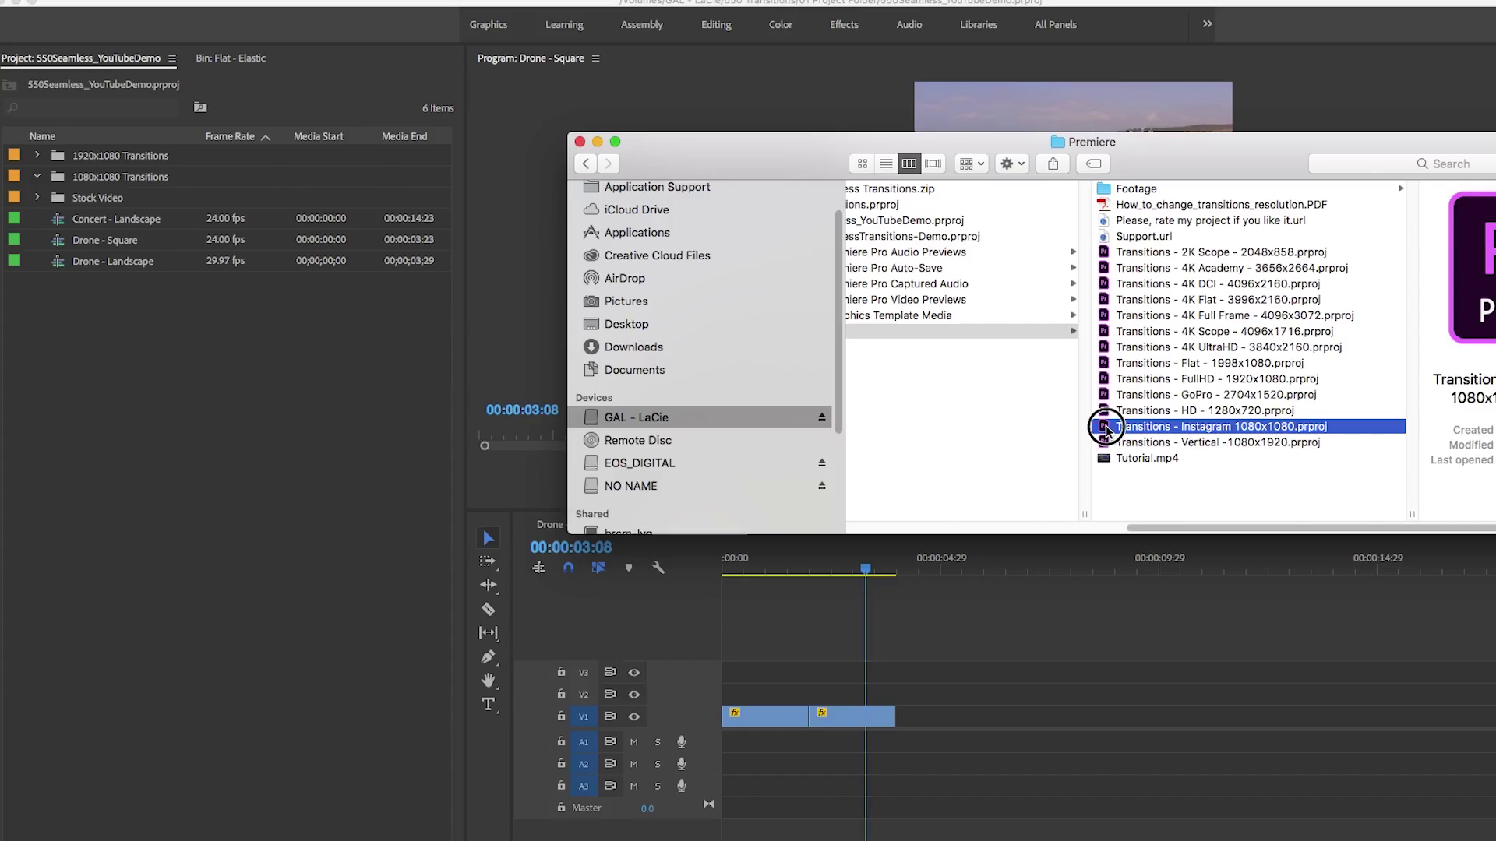
pyautogui.moveTo(108, 191); pyautogui.dragTo(108, 190)
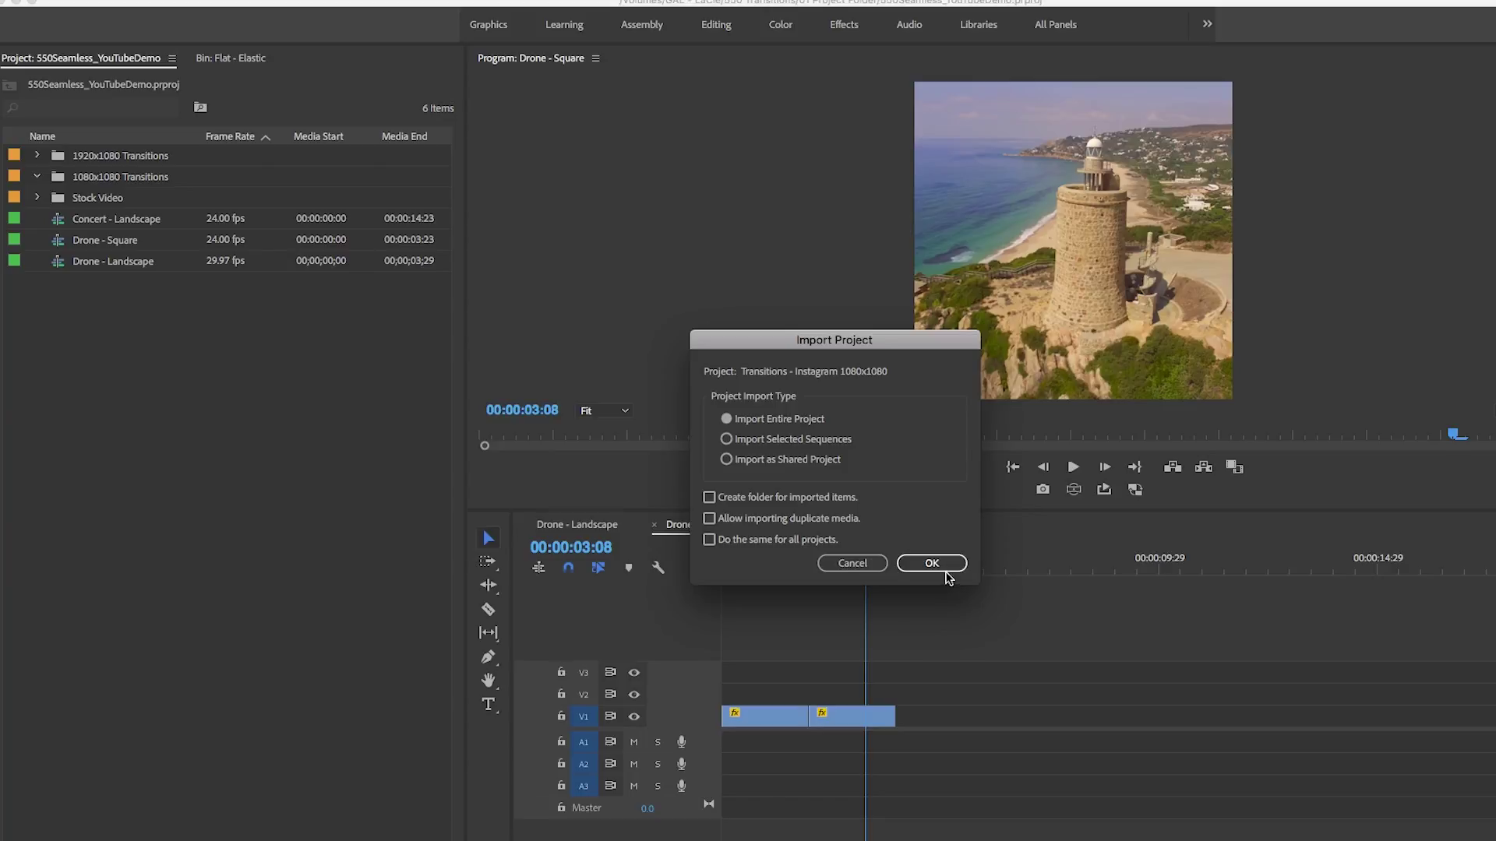
# Import the entire Instagram project and open its 11. Light Leaks bin of nine sequences
pyautogui.click(933, 567)
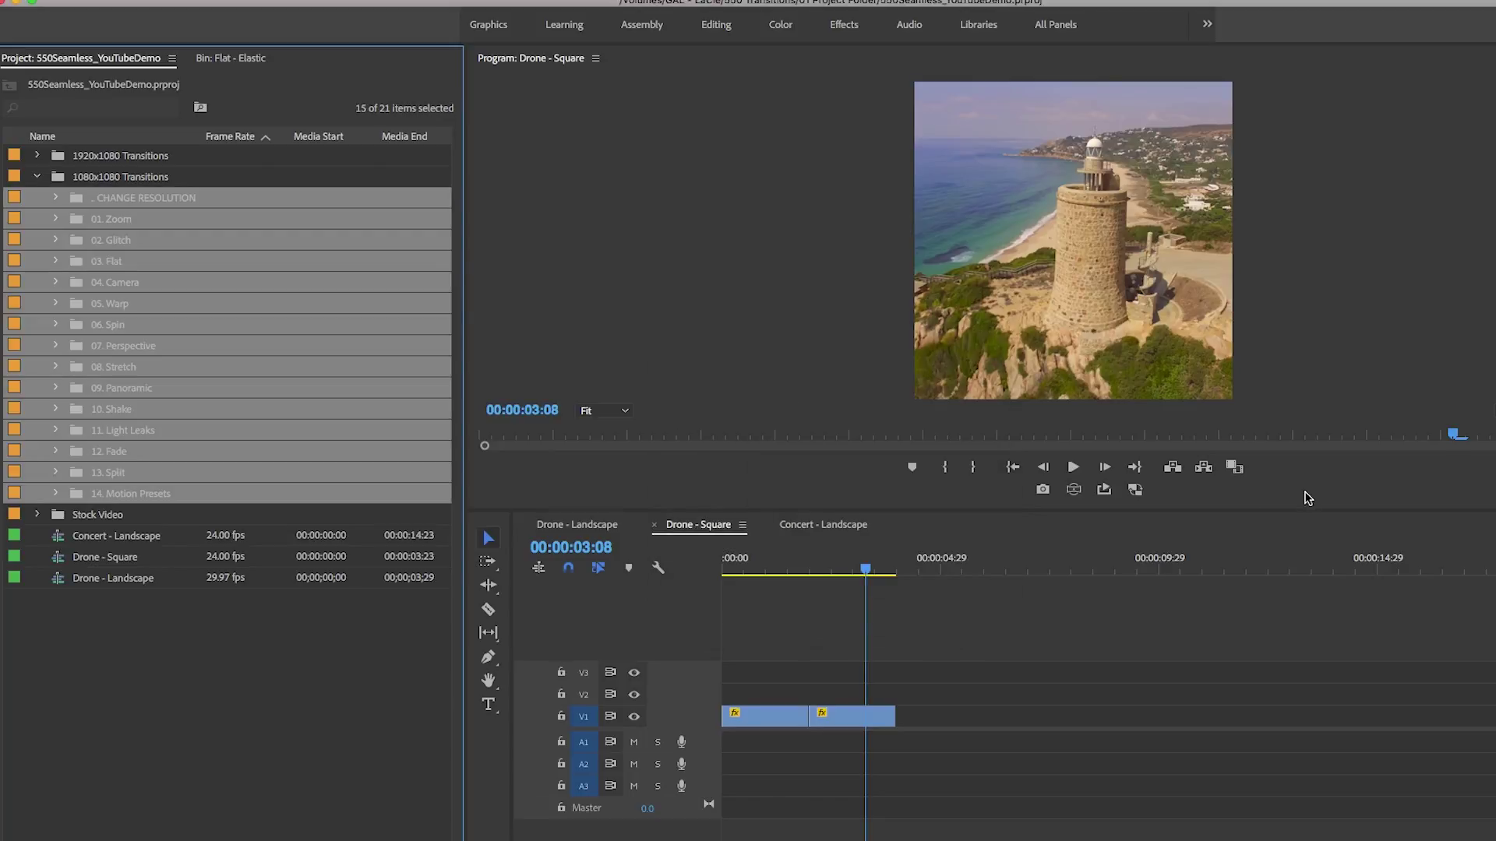
pyautogui.click(87, 176)
pyautogui.click(94, 220)
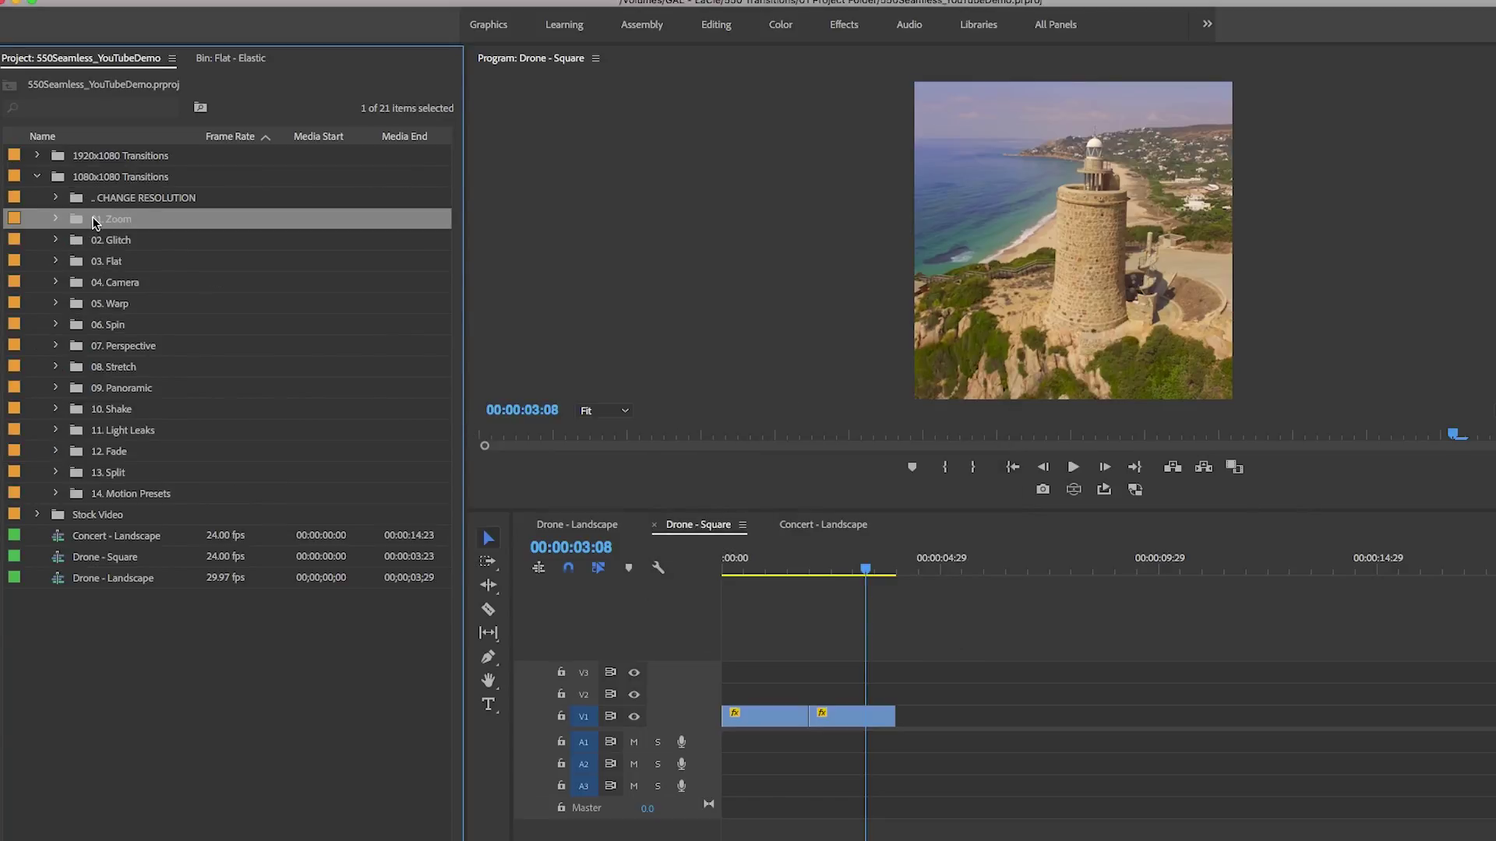
pyautogui.click(128, 429)
pyautogui.doubleClick(125, 430)
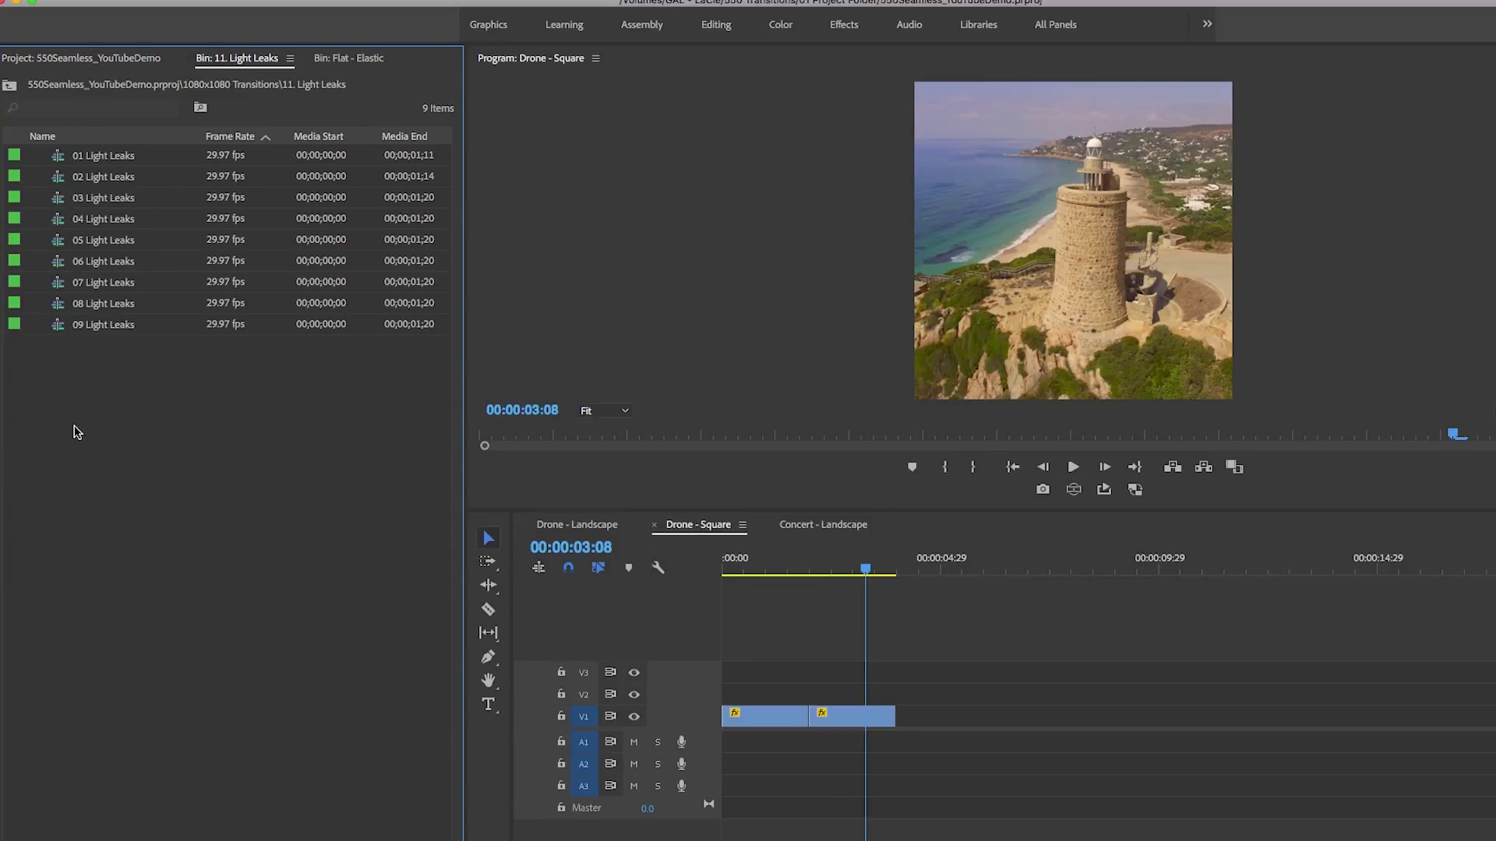
# Show the bin as enlarged thumbnails and select the 04 Light Leaks clip
pyautogui.click(72, 808)
pyautogui.moveTo(94, 809); pyautogui.dragTo(115, 813)
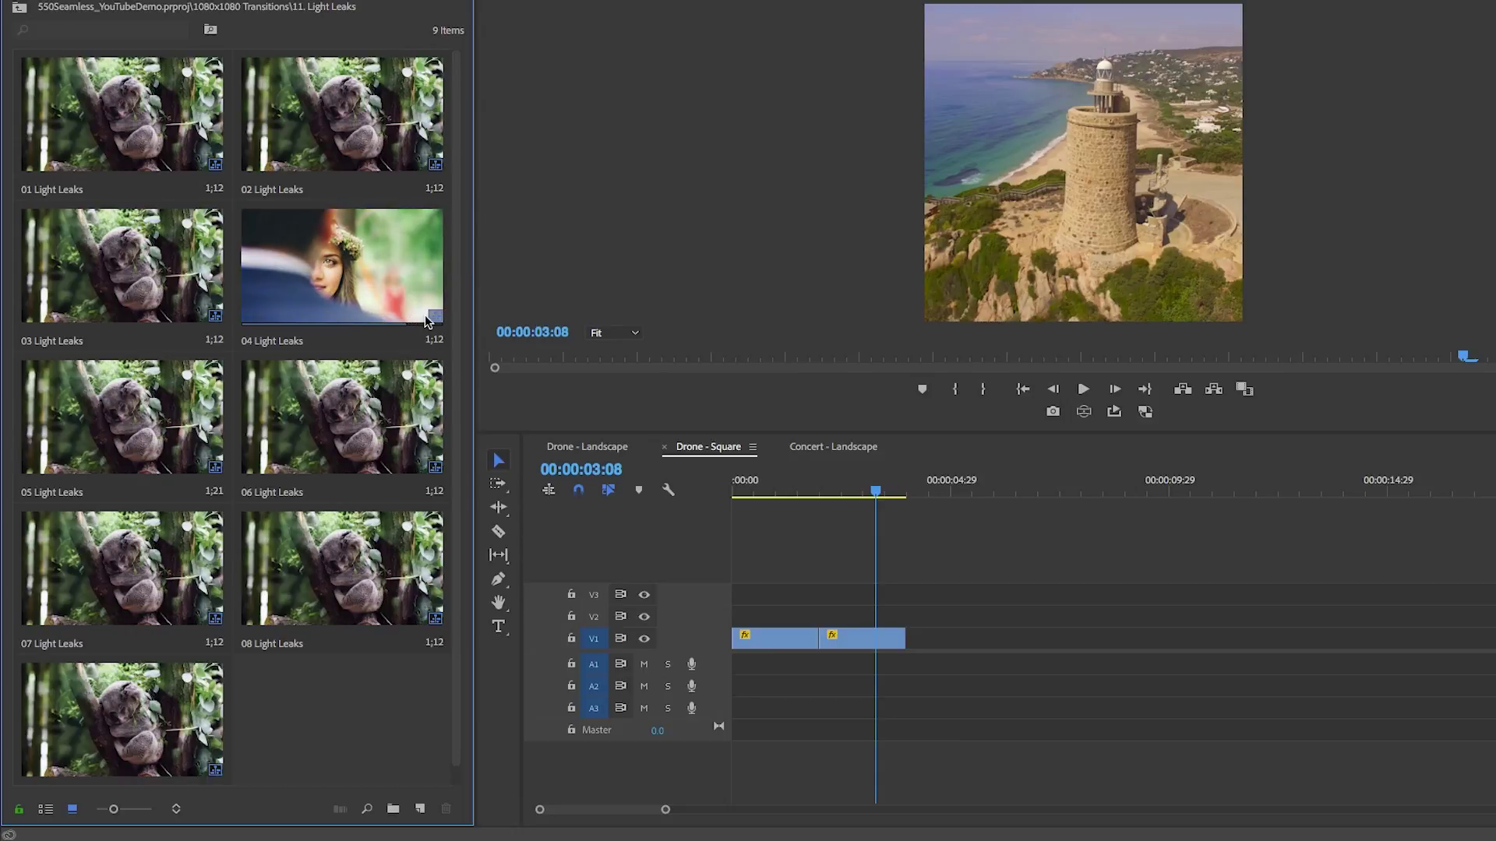
pyautogui.moveTo(433, 319); pyautogui.dragTo(558, 647)
# Disable V1 source patching, place 04 Light Leaks on V2 over the Drone - Square cut, and render
pyautogui.click(553, 642)
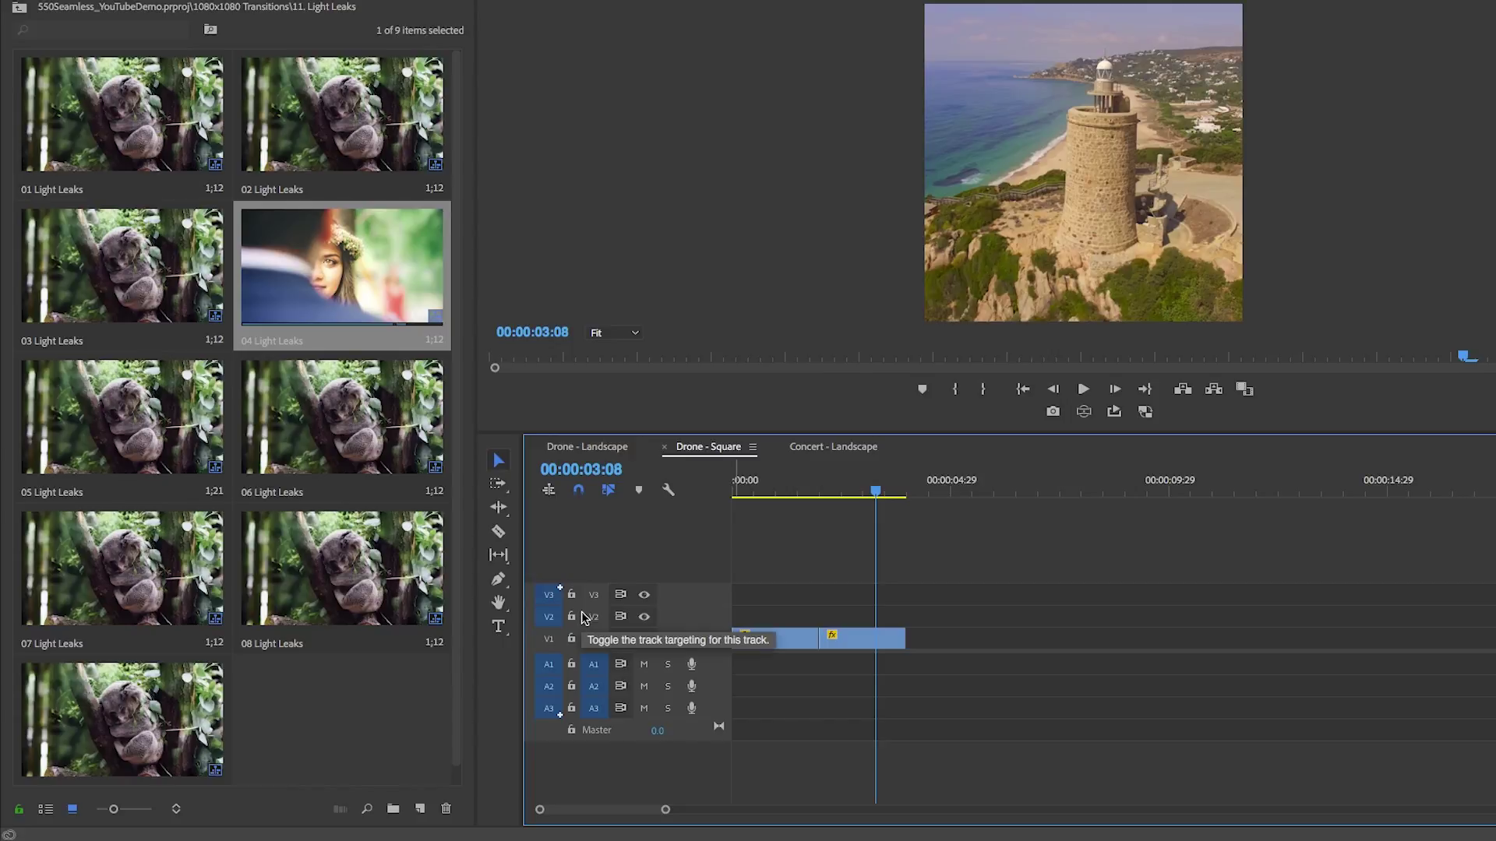
pyautogui.moveTo(342, 279); pyautogui.dragTo(824, 619)
pyautogui.press('Return')
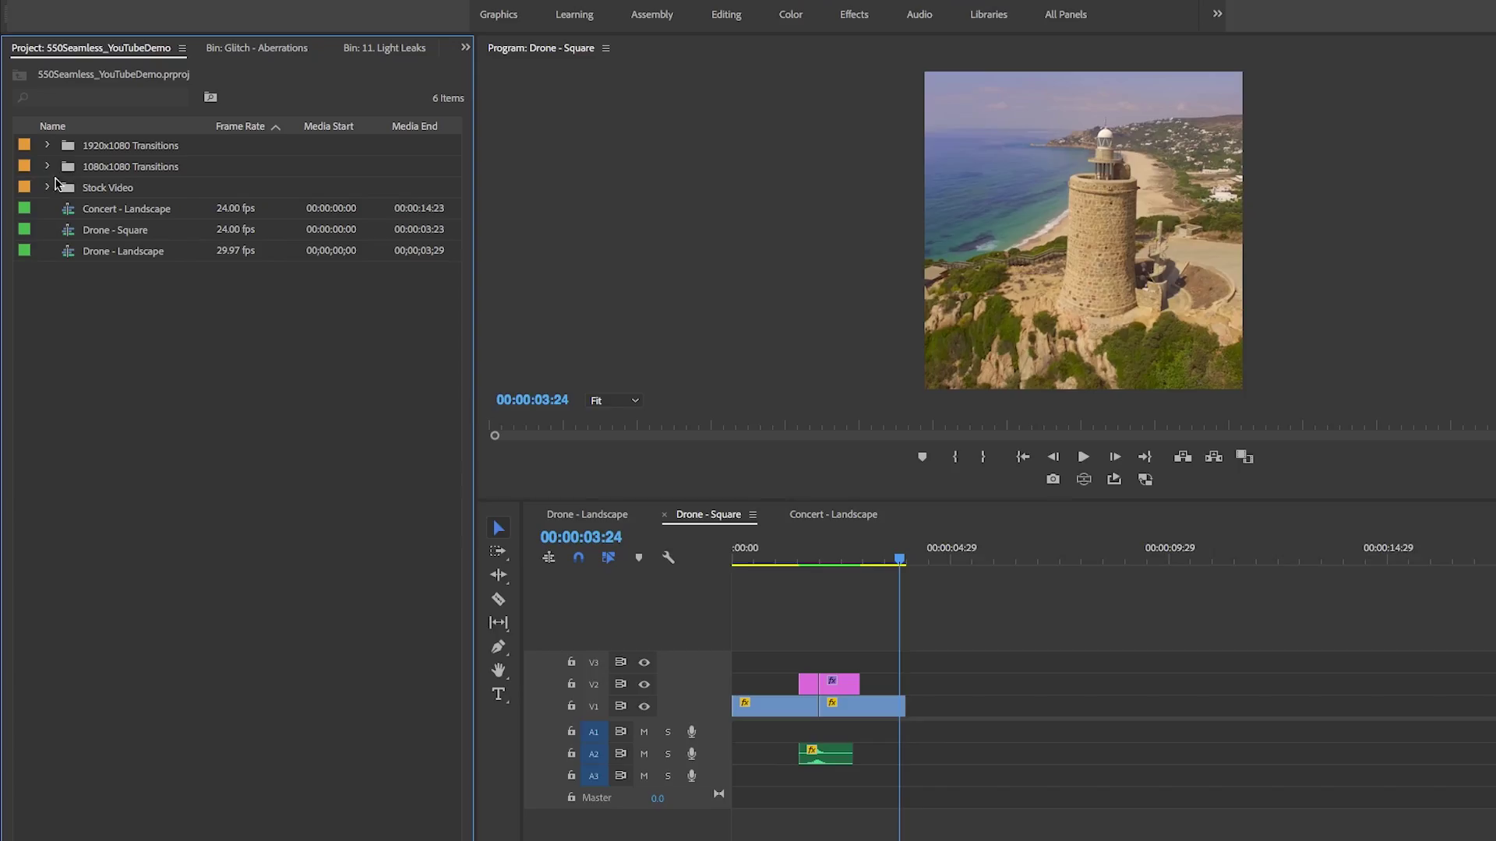
# Switch to the Concert - Landscape sequence, zoom to fit the concert clip, and play it through
pyautogui.click(833, 514)
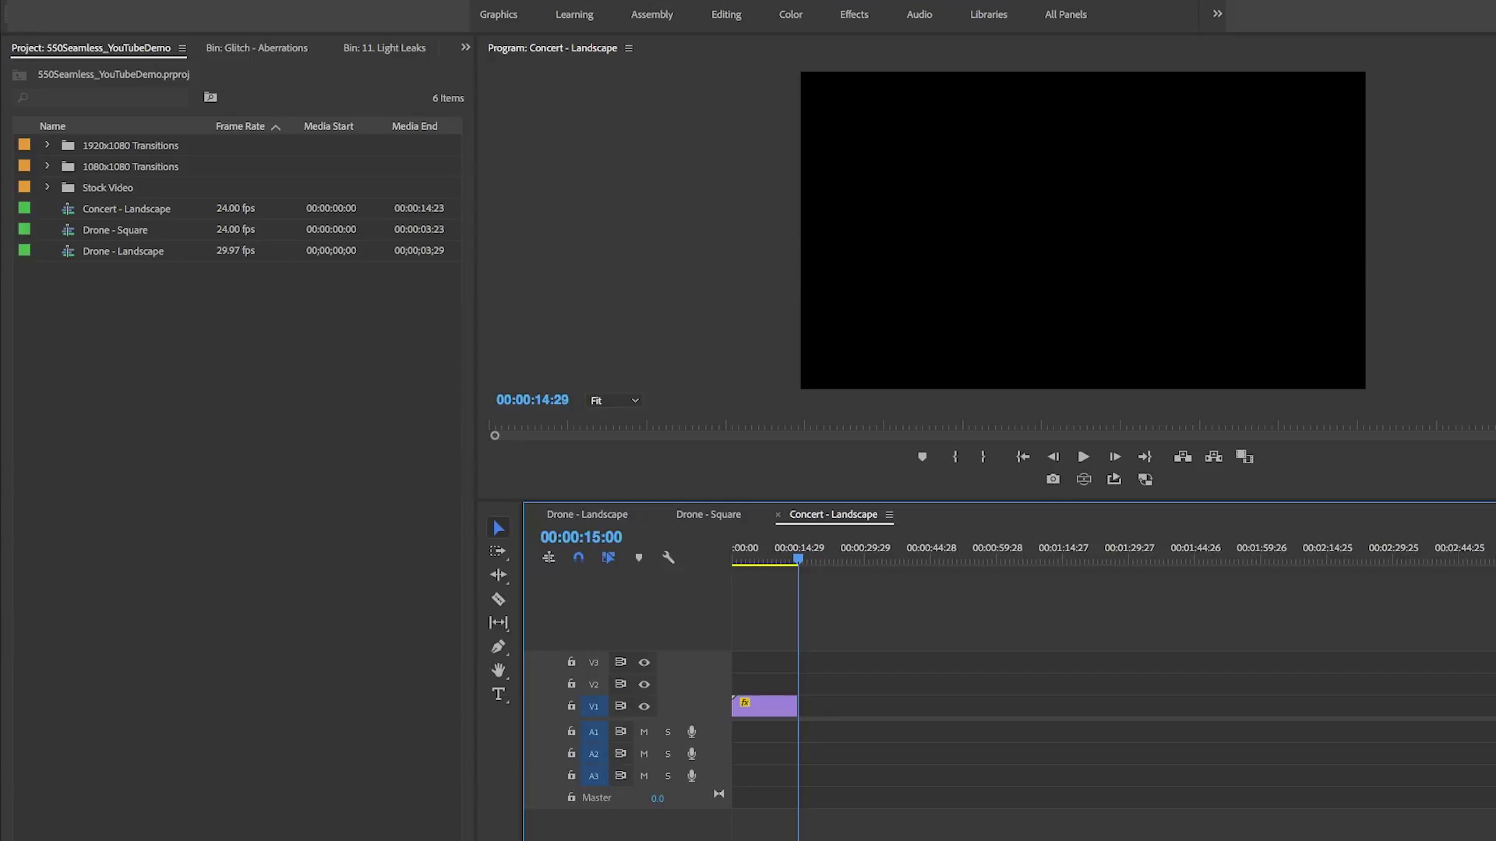
pyautogui.press('=')
pyautogui.press('=')
pyautogui.press('=')
pyautogui.click(735, 550)
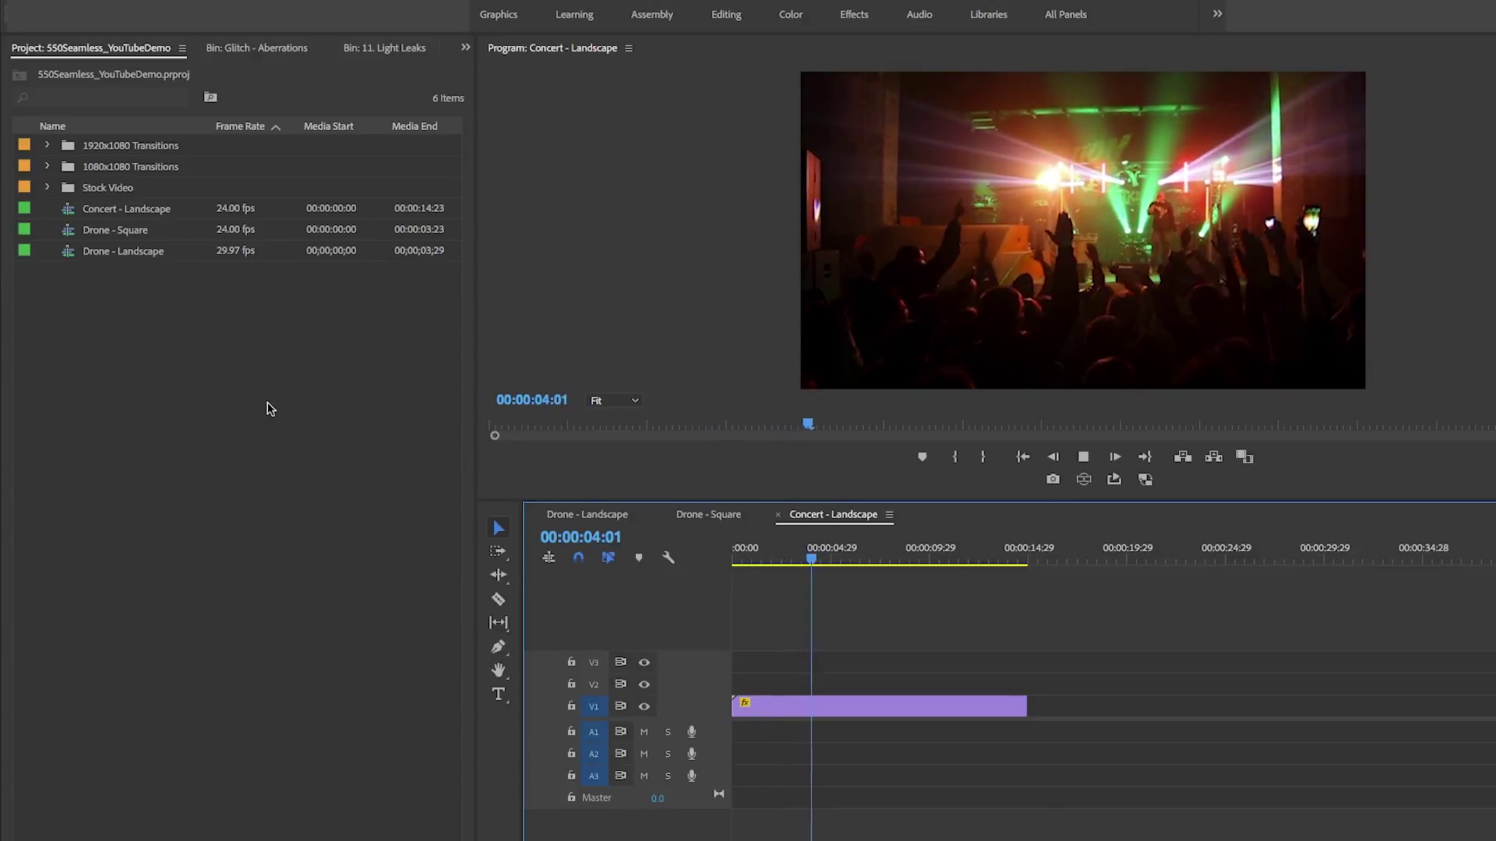
pyautogui.press('space')
# Browse to 1920x1080 Transitions > 14. Motion Presets > Distortion - RGB-split and pick preset 08
pyautogui.click(48, 146)
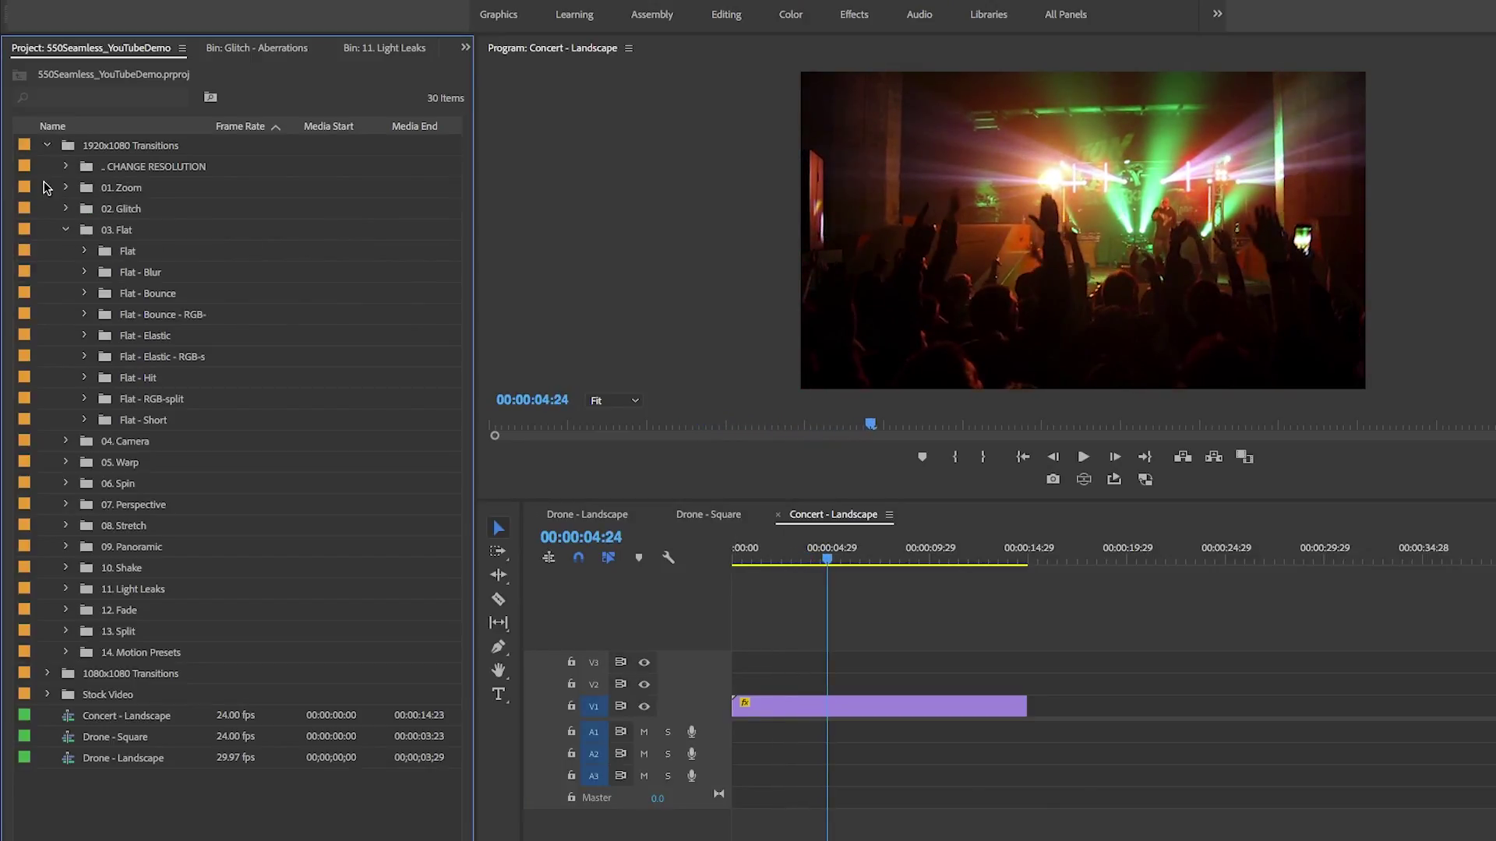
pyautogui.click(67, 229)
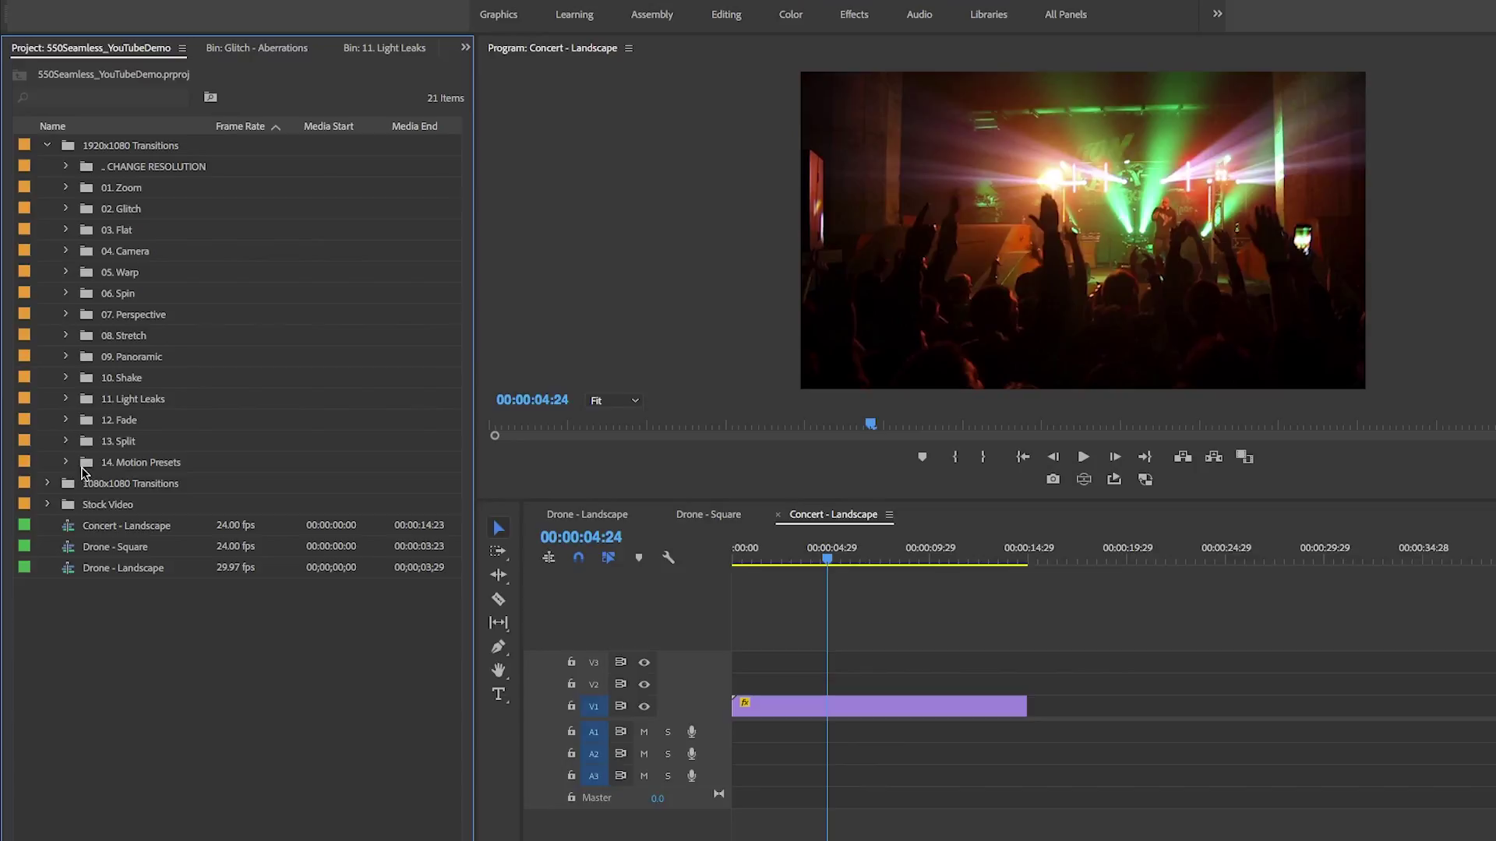
pyautogui.doubleClick(84, 466)
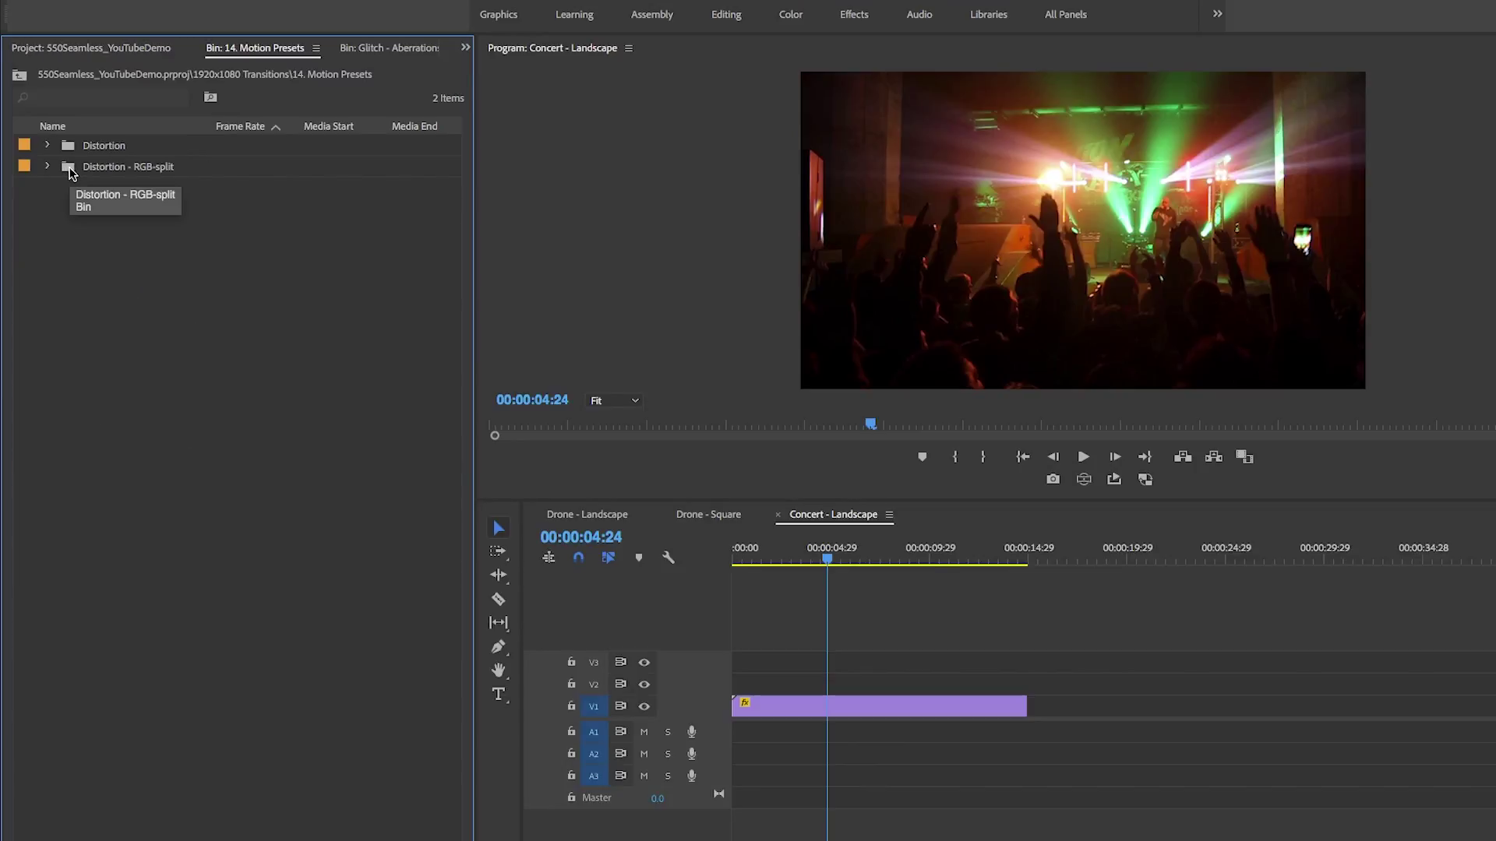
pyautogui.doubleClick(71, 171)
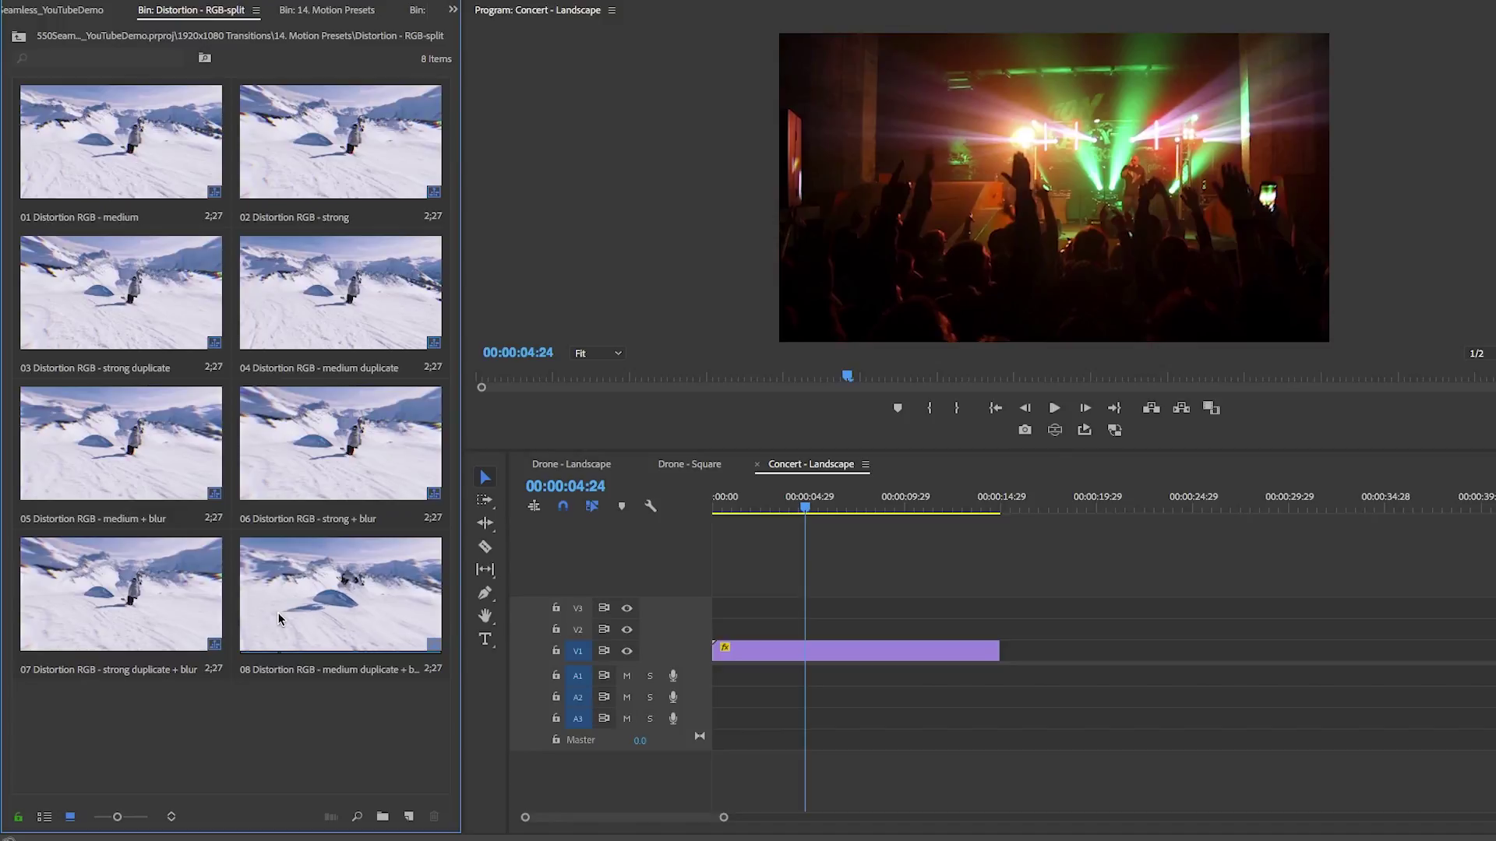
pyautogui.click(285, 673)
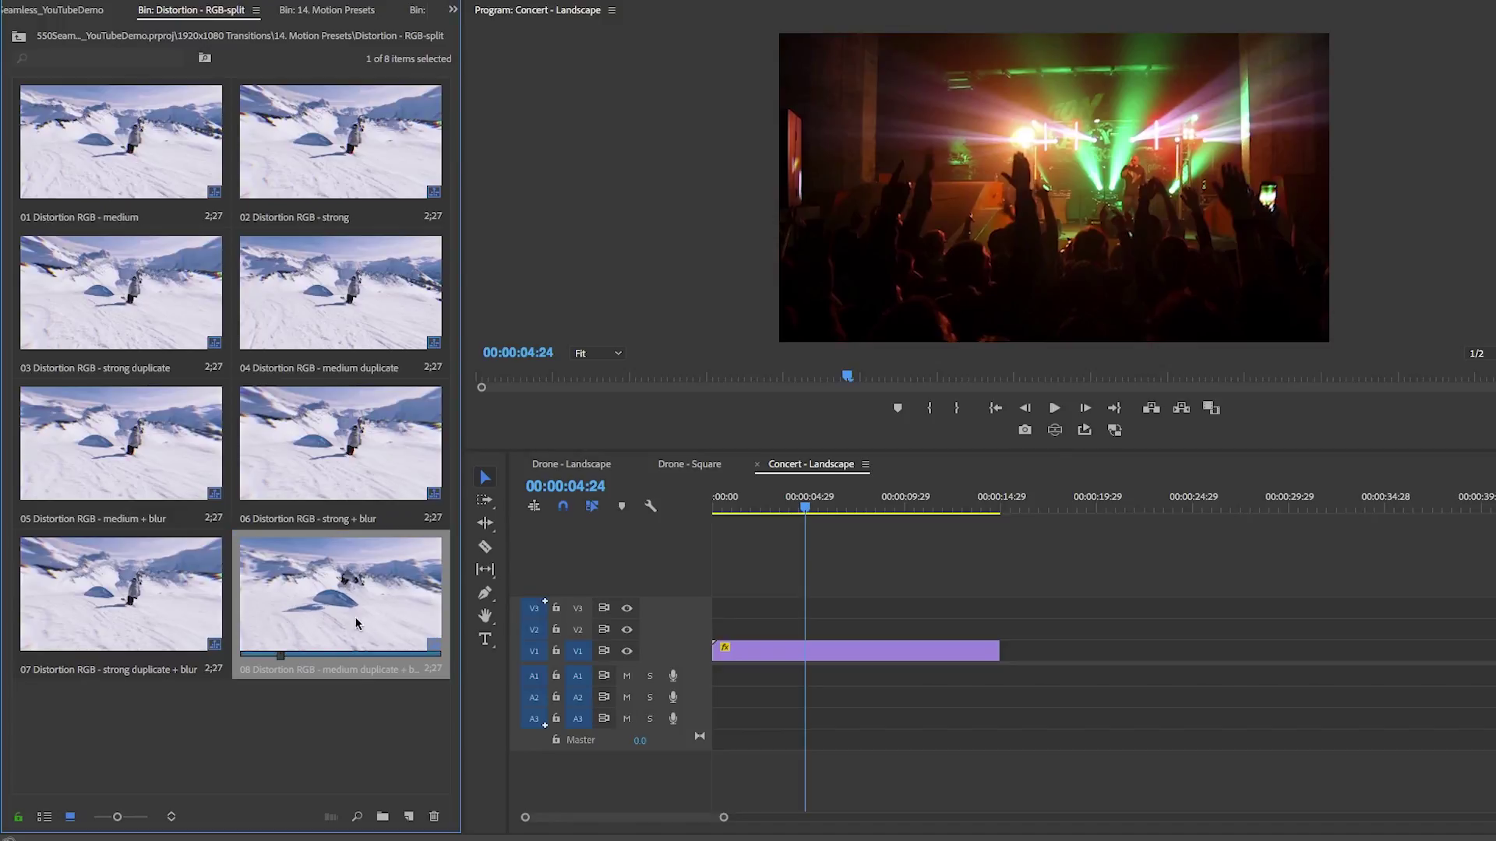
# Place the 08 RGB-split preset on V2/V3 at the concert clip's start and preview it
pyautogui.click(557, 656)
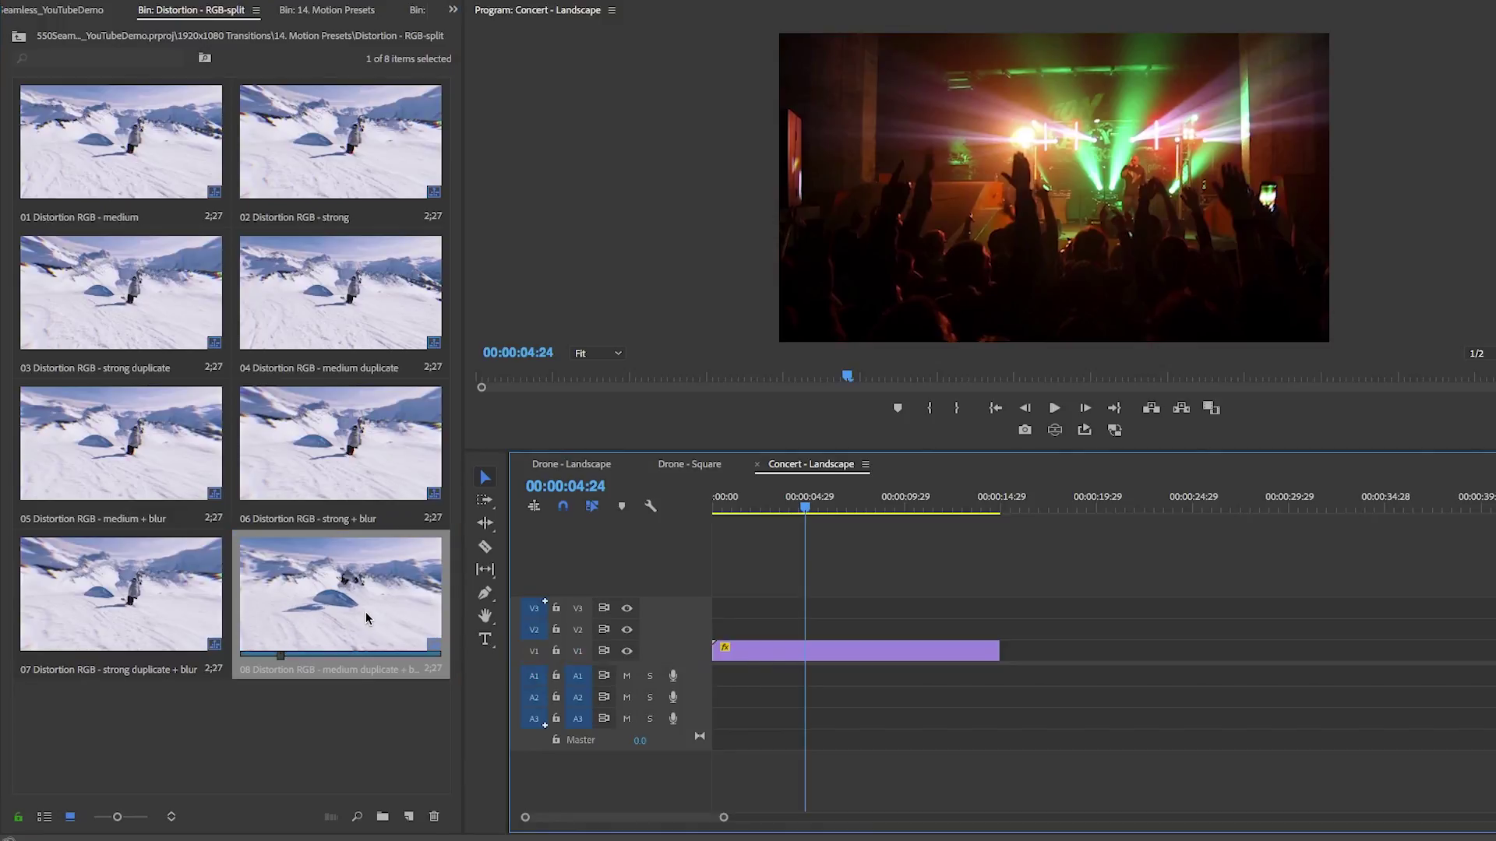
pyautogui.moveTo(341, 592); pyautogui.dragTo(724, 619)
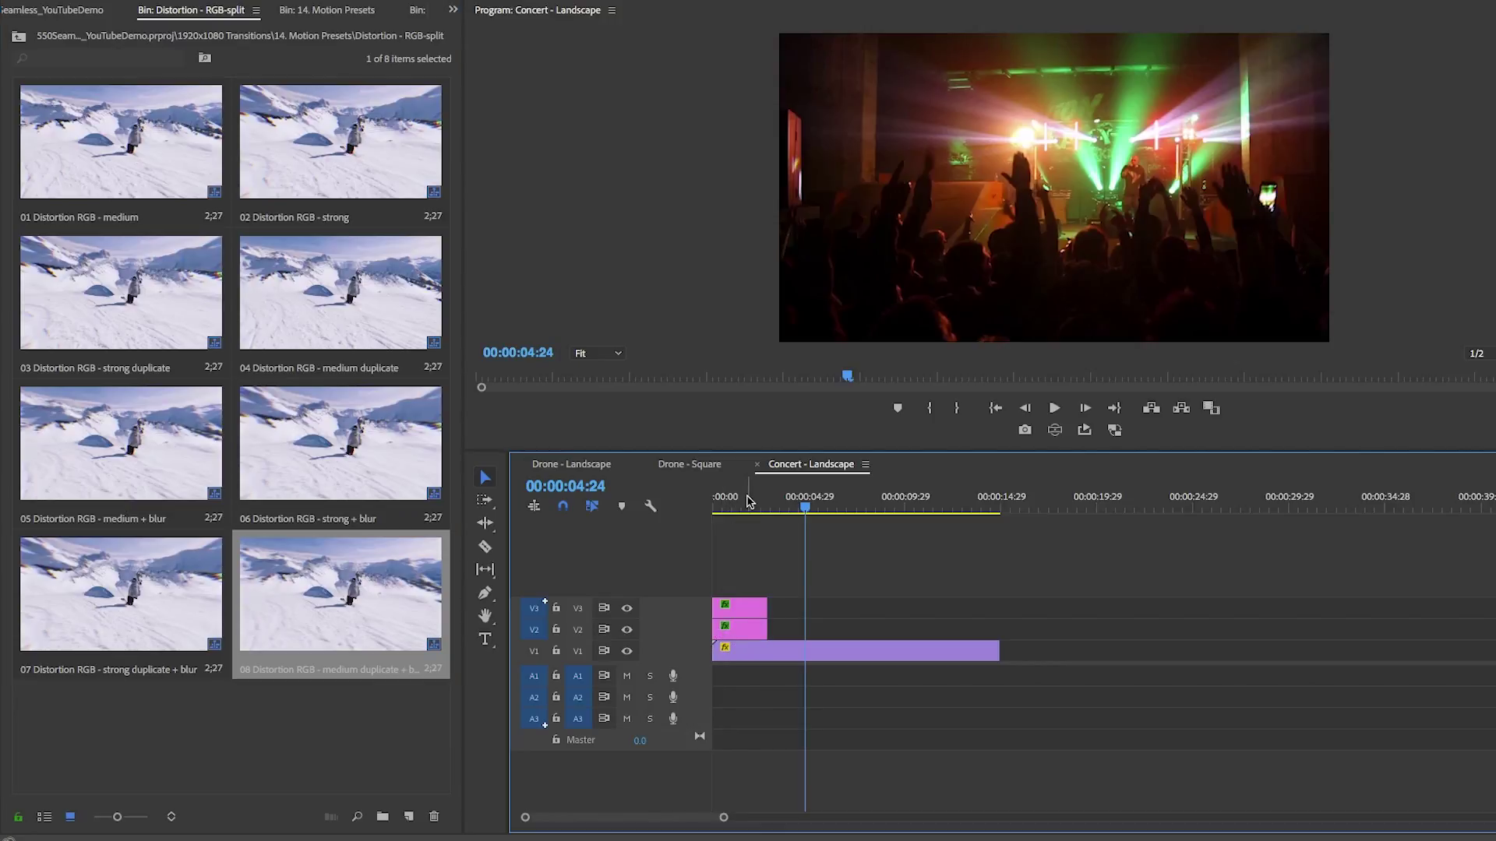
pyautogui.moveTo(748, 501); pyautogui.dragTo(715, 501)
pyautogui.press('space')
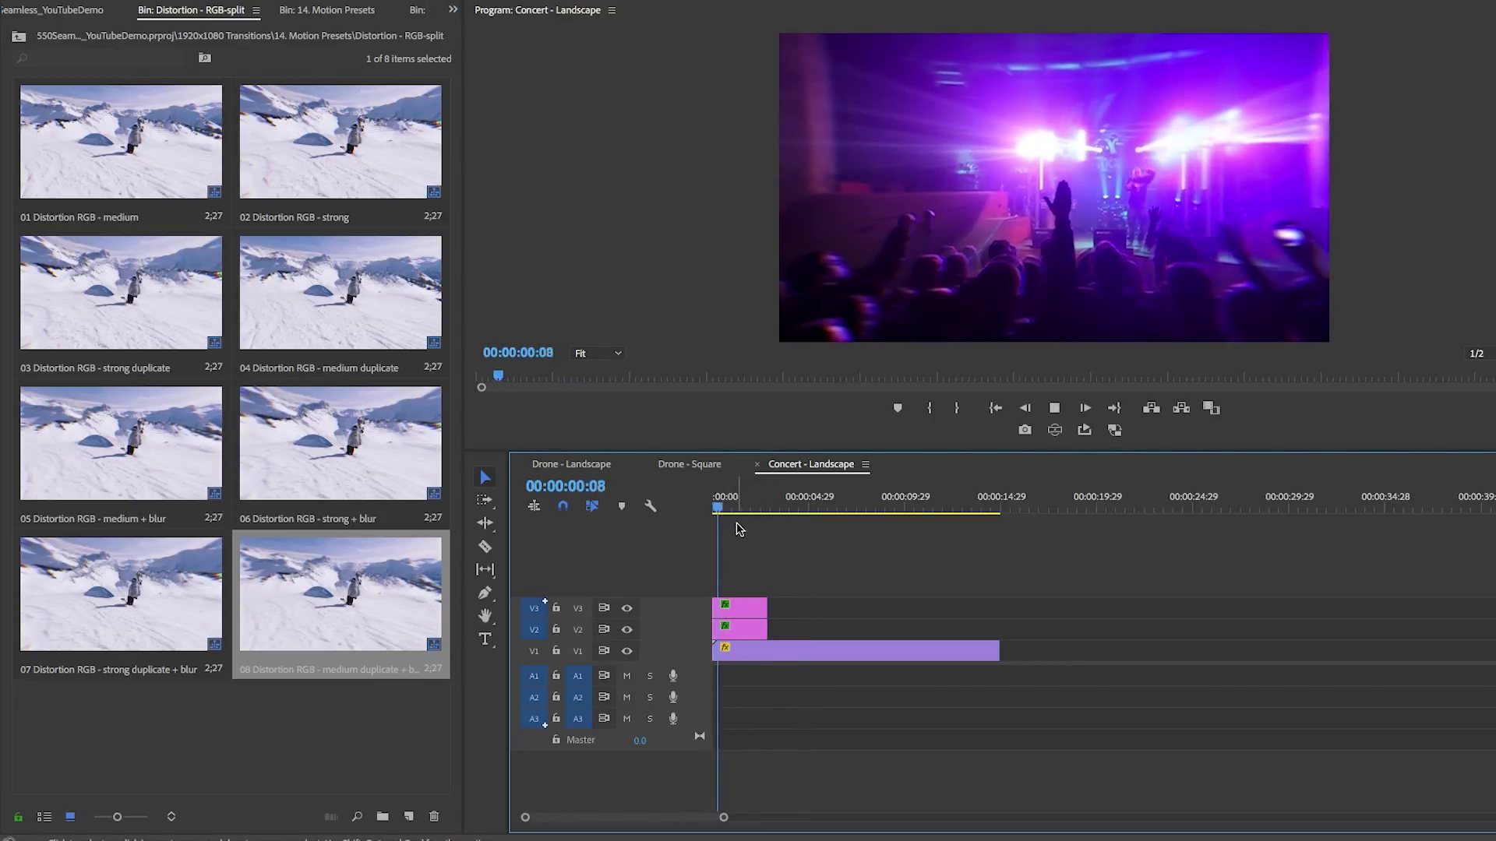
pyautogui.press('space')
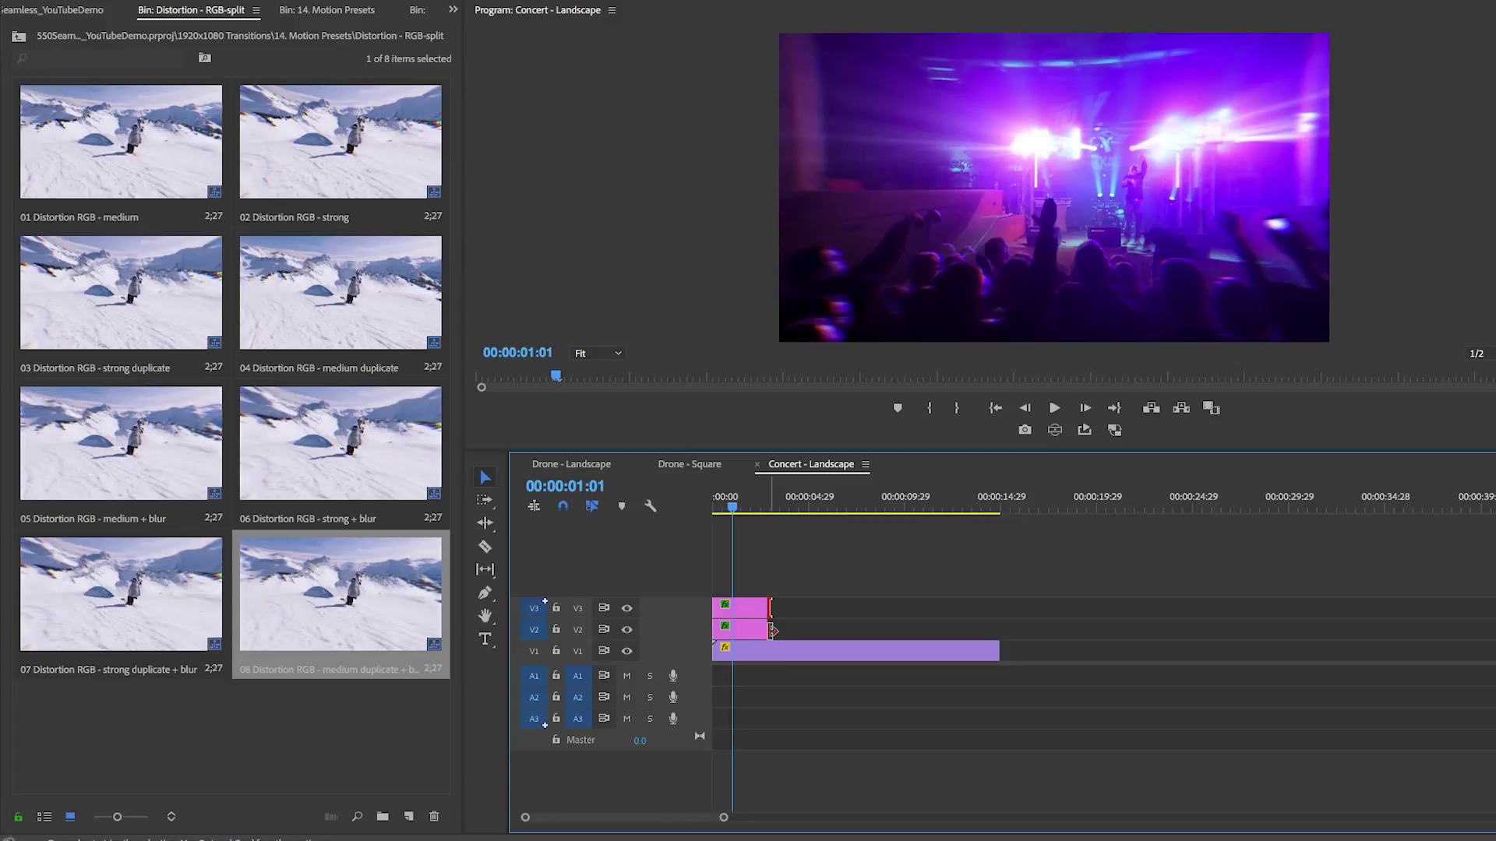
# Extend the distortion preset to the concert clip's end and replay from the start
pyautogui.moveTo(773, 631); pyautogui.dragTo(1004, 611)
pyautogui.click(709, 502)
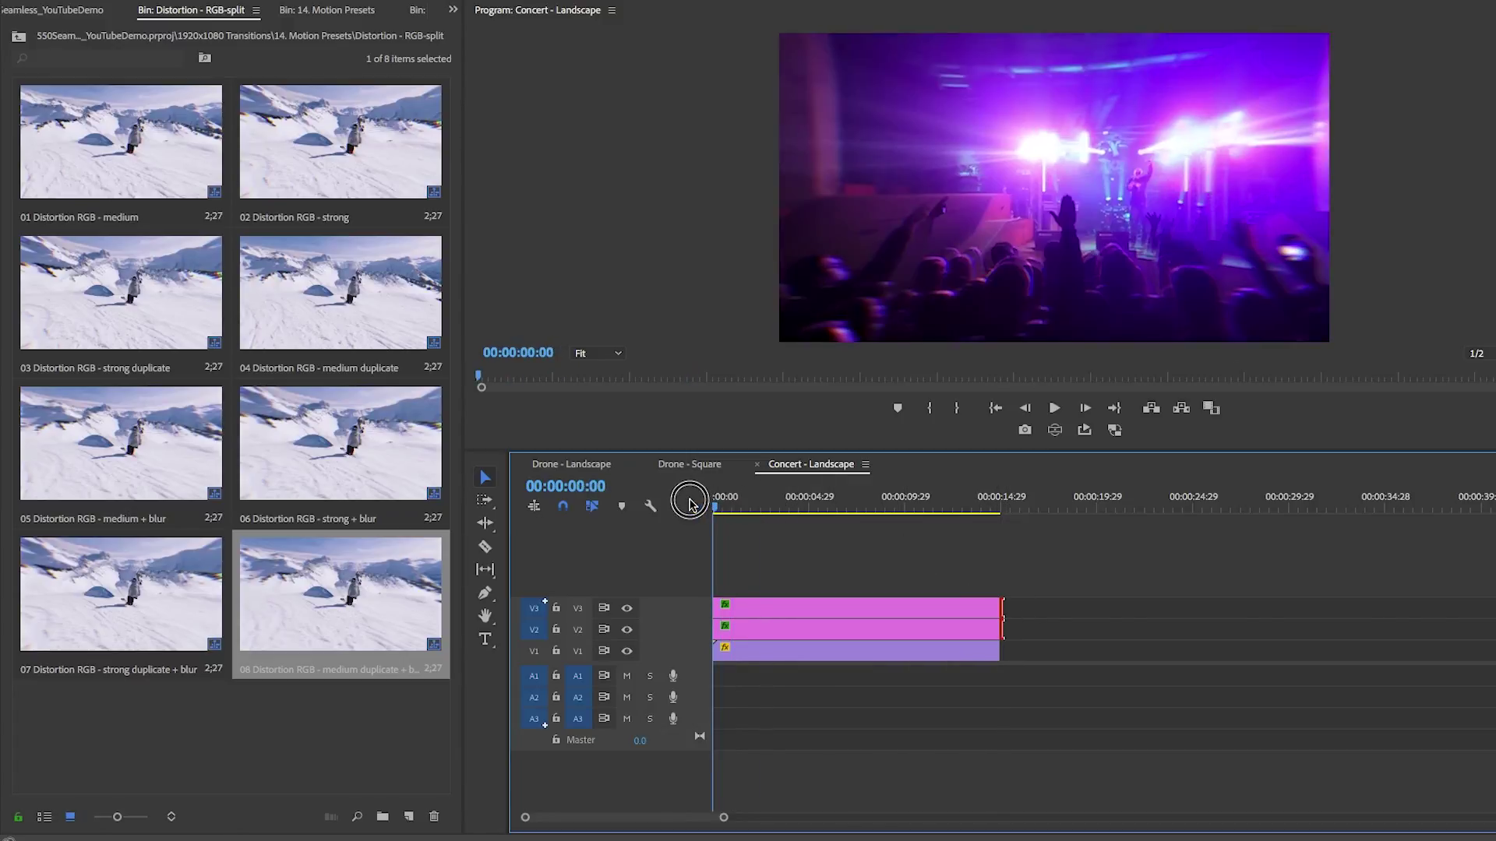
pyautogui.press('space')
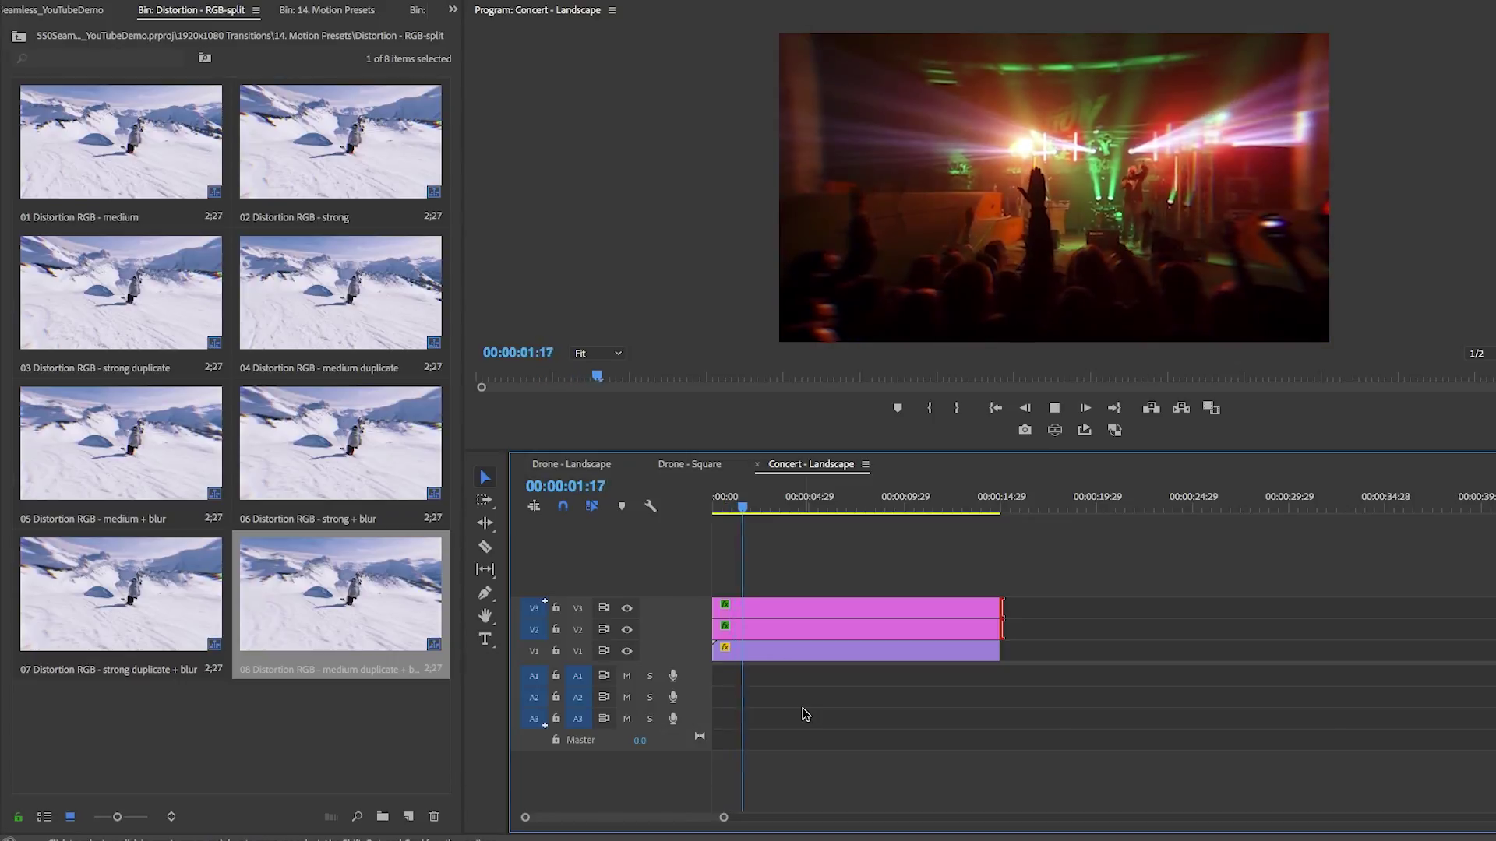